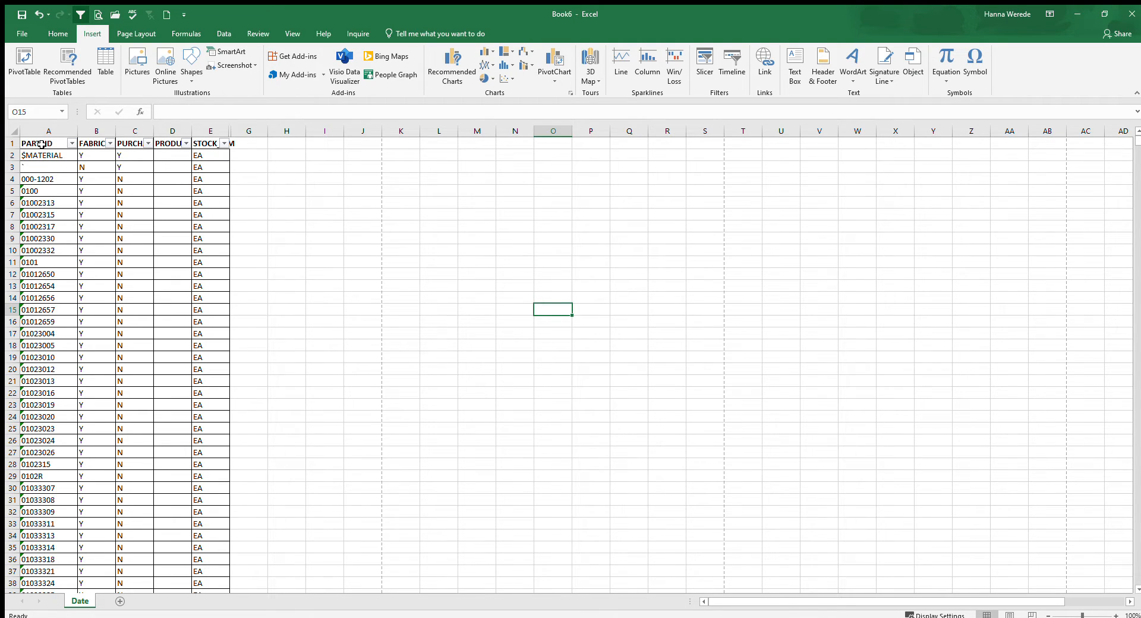
Step: Copy the range A1:E37 to cell N1 and widen columns N and O to fit their contents
drag(53, 143, 208, 571)
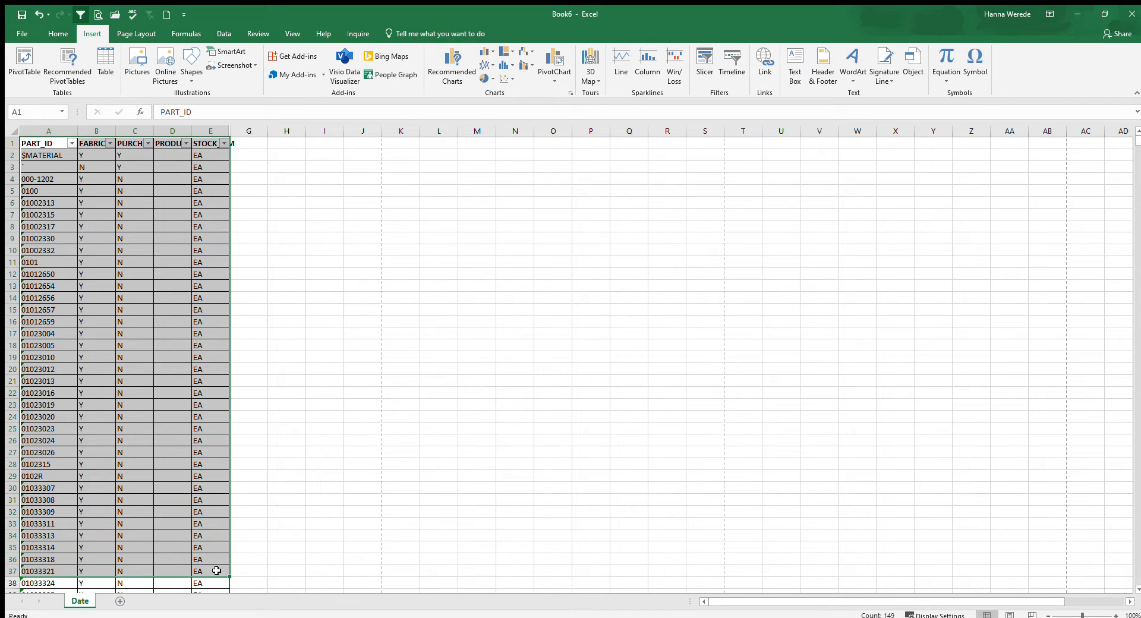
click(507, 143)
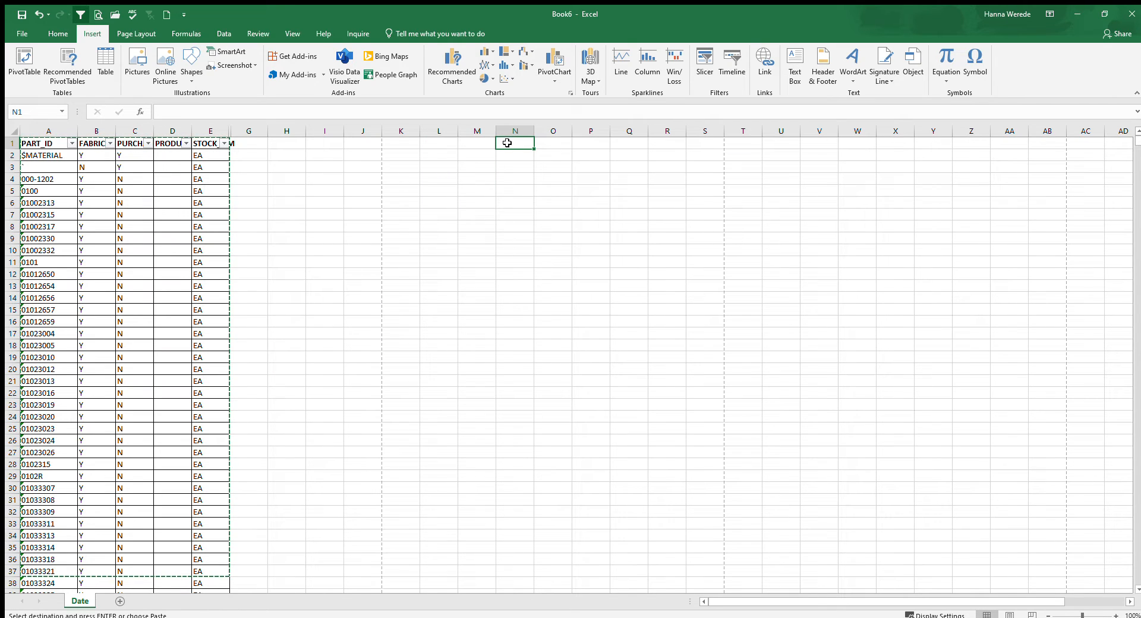
key(ctrl+v)
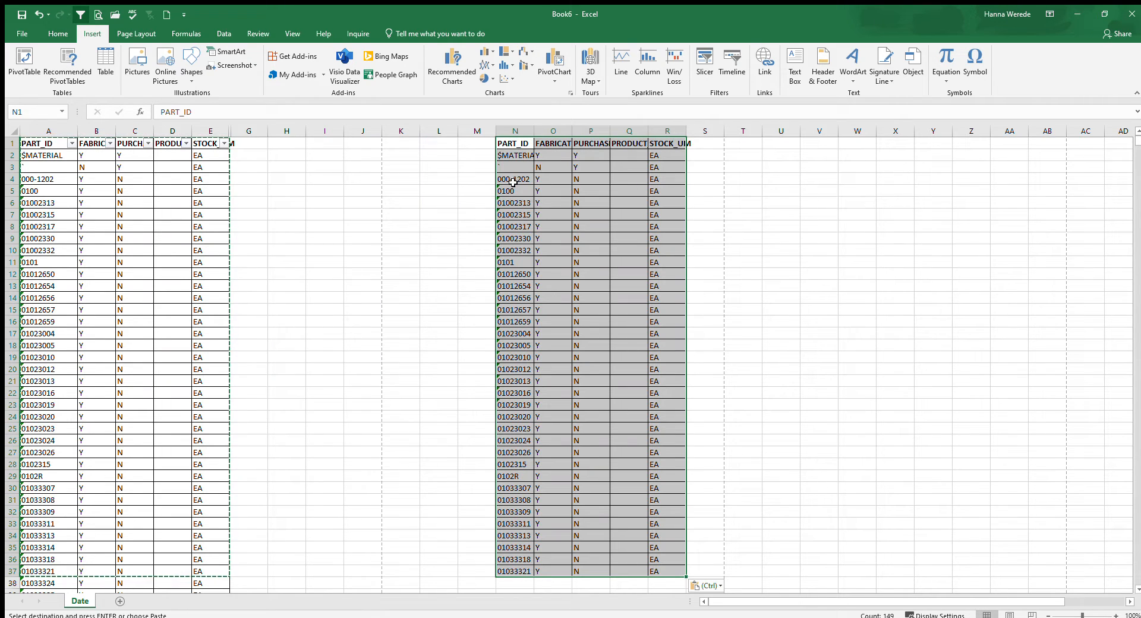
drag(535, 134, 556, 134)
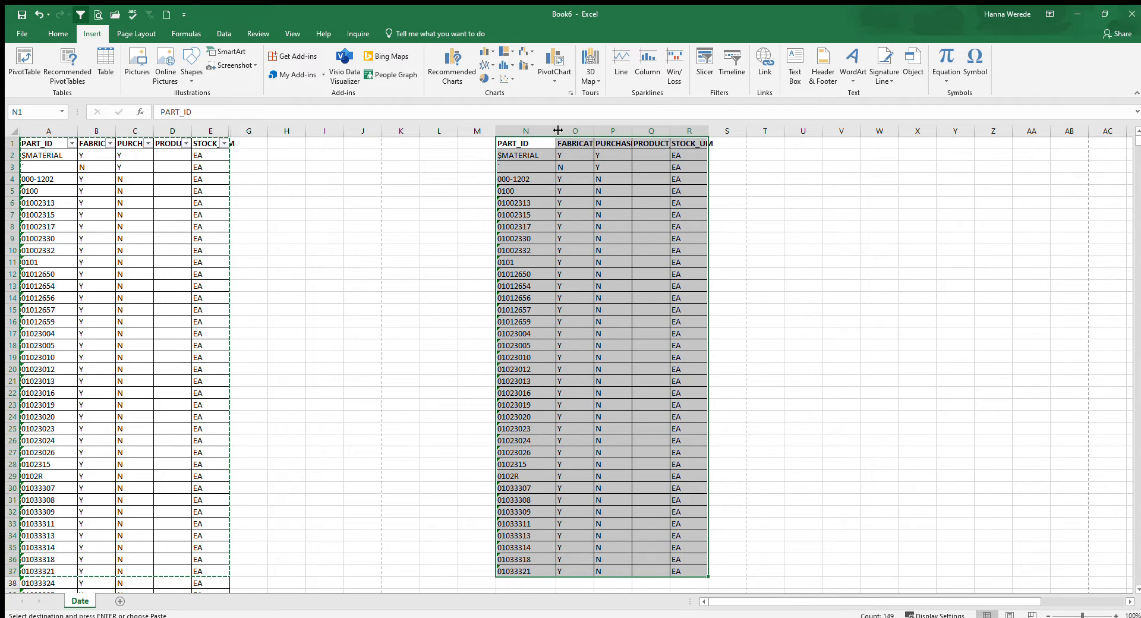
double_click(597, 129)
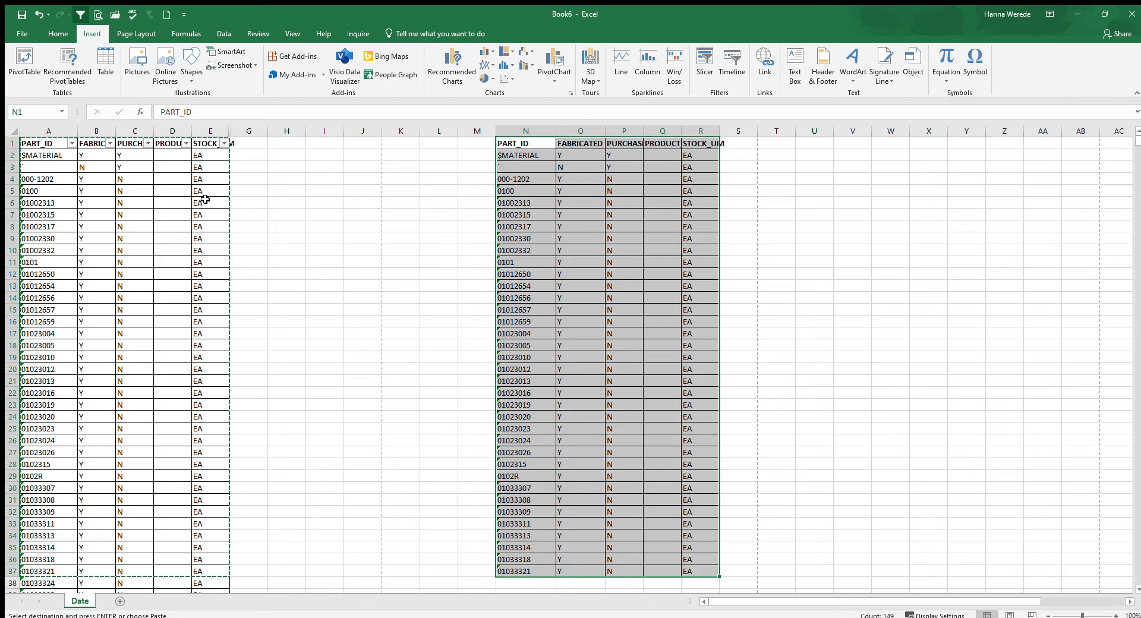
click(568, 211)
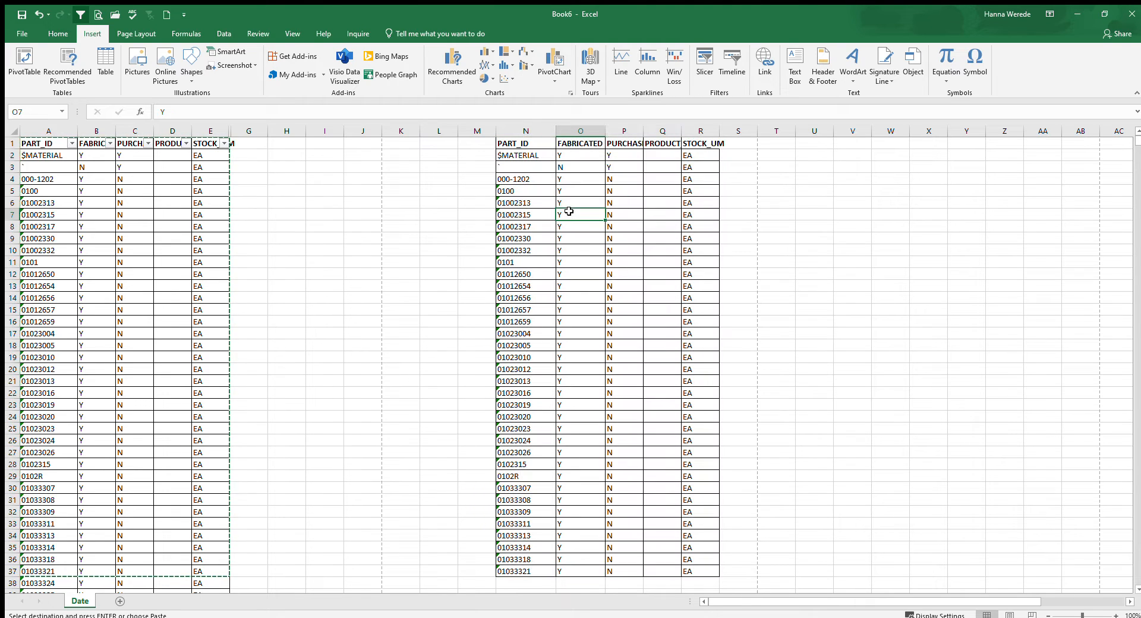
Step: Clear the contents of O2:R37 in the copied table, keeping the headers and the PART_ID column
click(531, 155)
drag(590, 154, 696, 569)
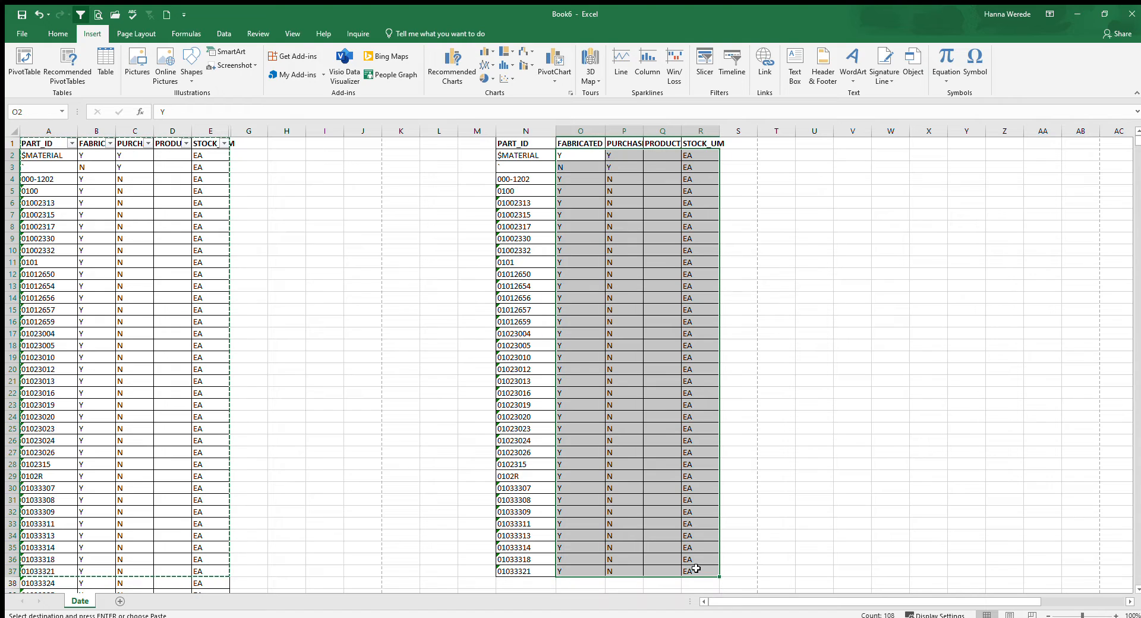
key(Delete)
click(558, 262)
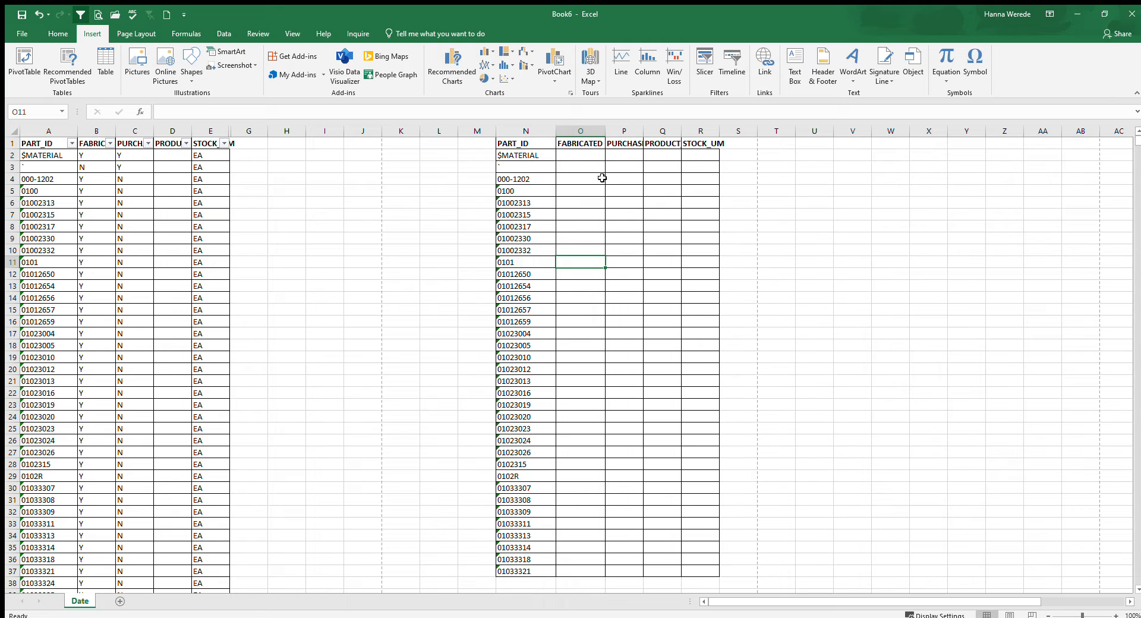
click(573, 152)
click(629, 154)
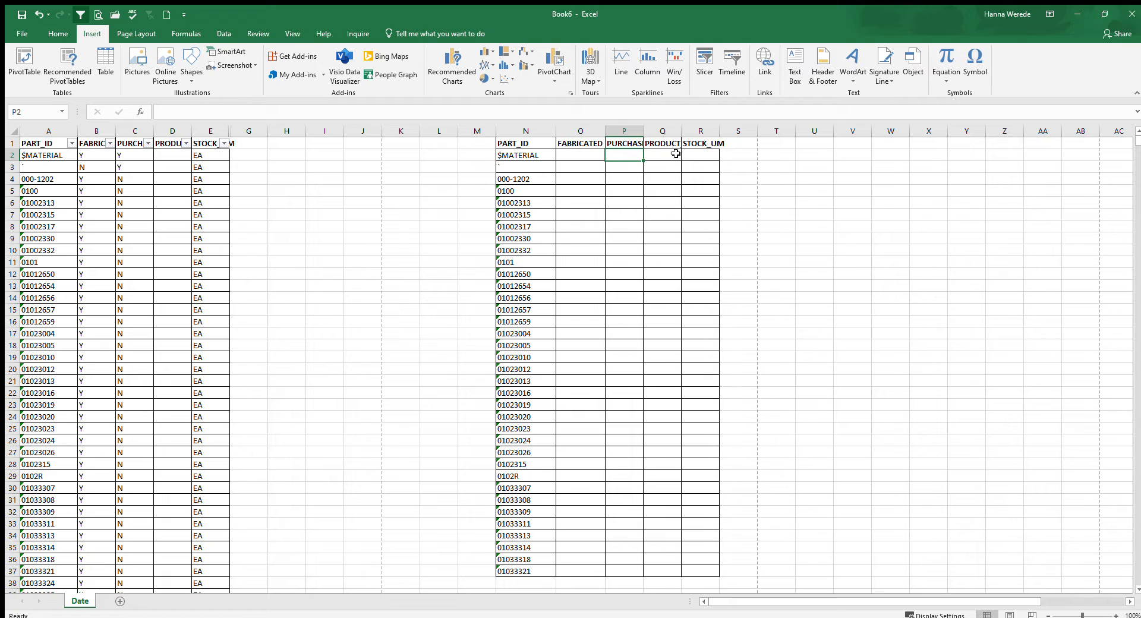
click(656, 155)
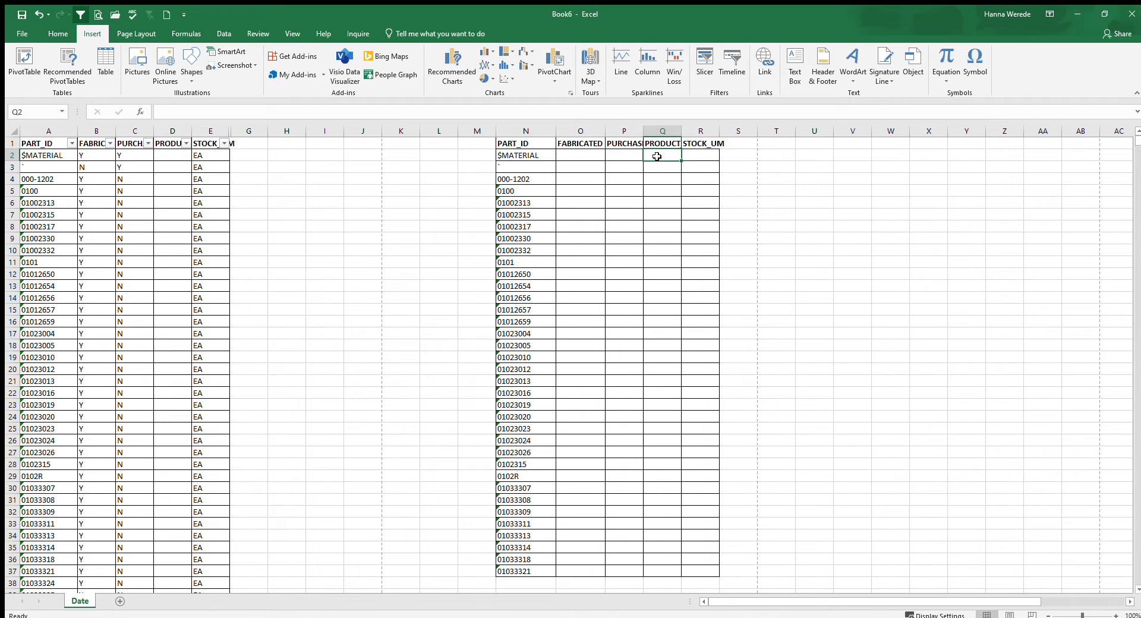
click(689, 153)
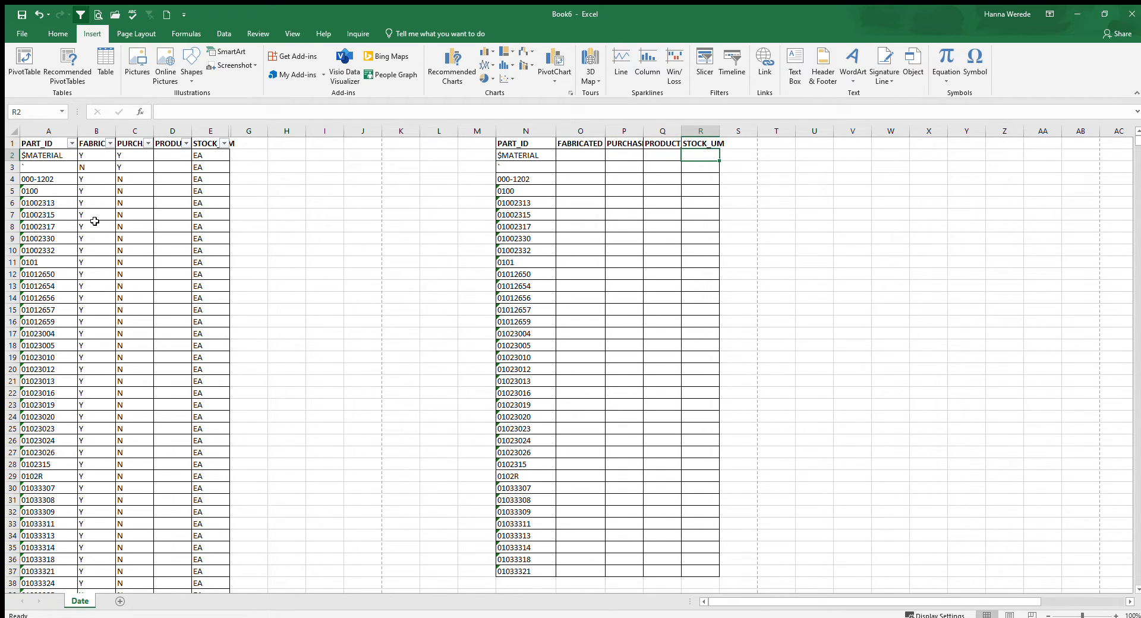
click(110, 156)
drag(113, 156, 208, 164)
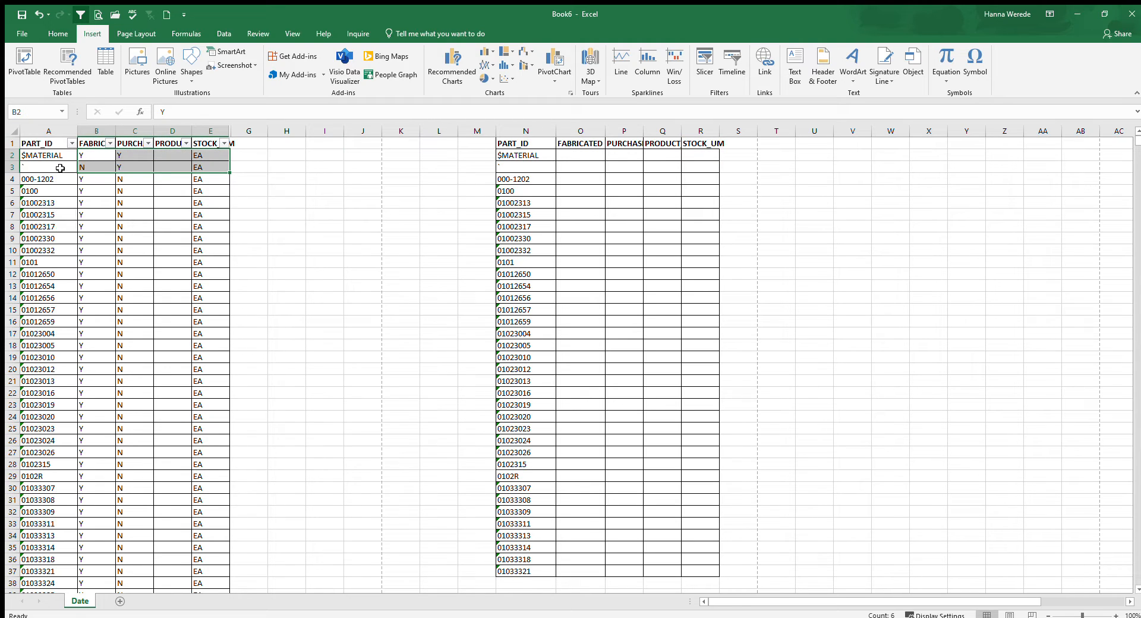
click(49, 130)
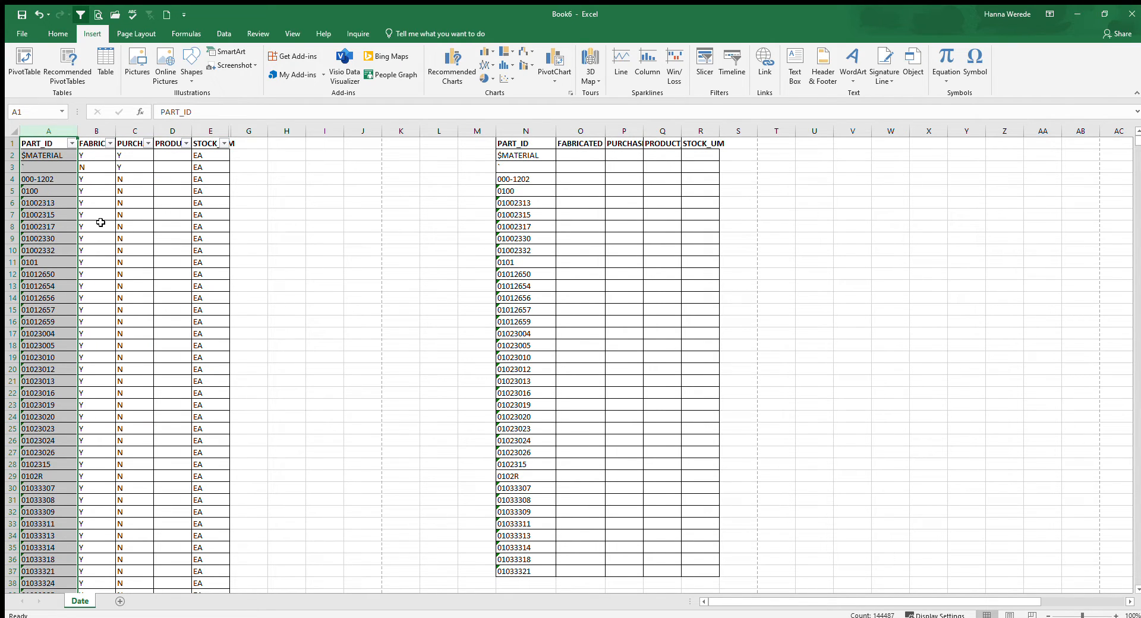
click(138, 234)
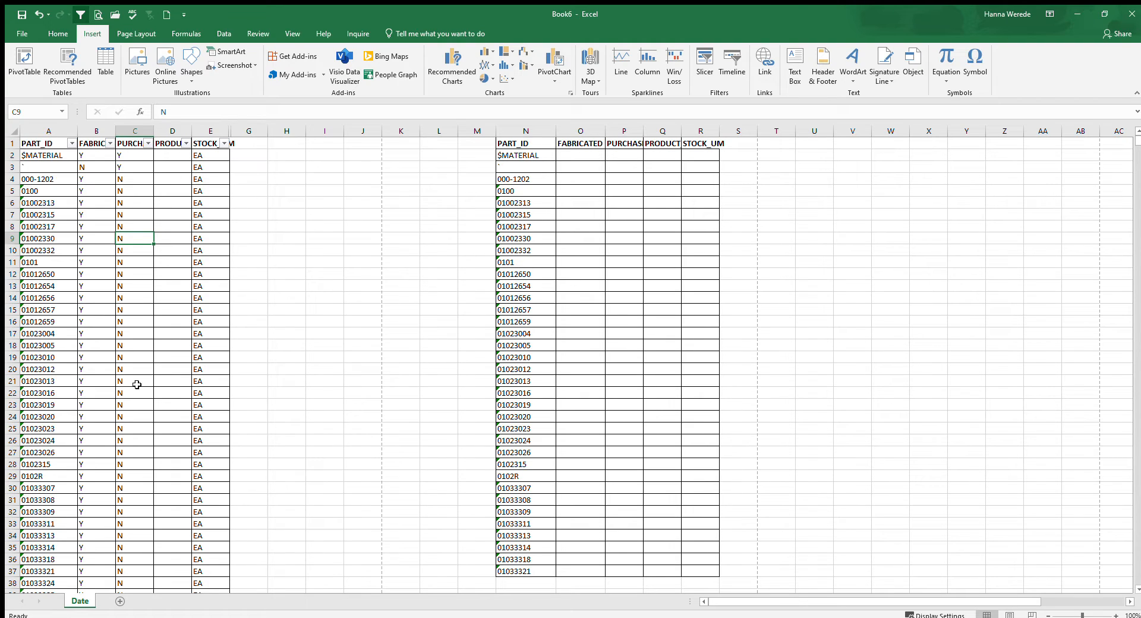
Step: Enter =VLOOKUP(N2,A:E,2,0) in cell O2 to look up the FABRICATED value for the part ID
click(569, 157)
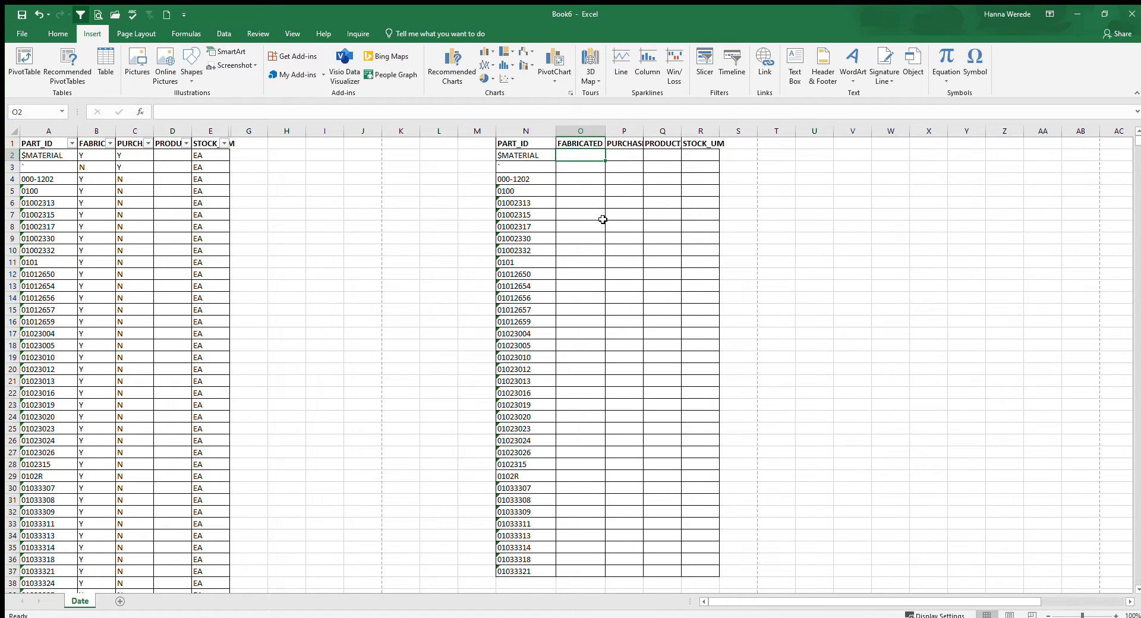
text(=v)
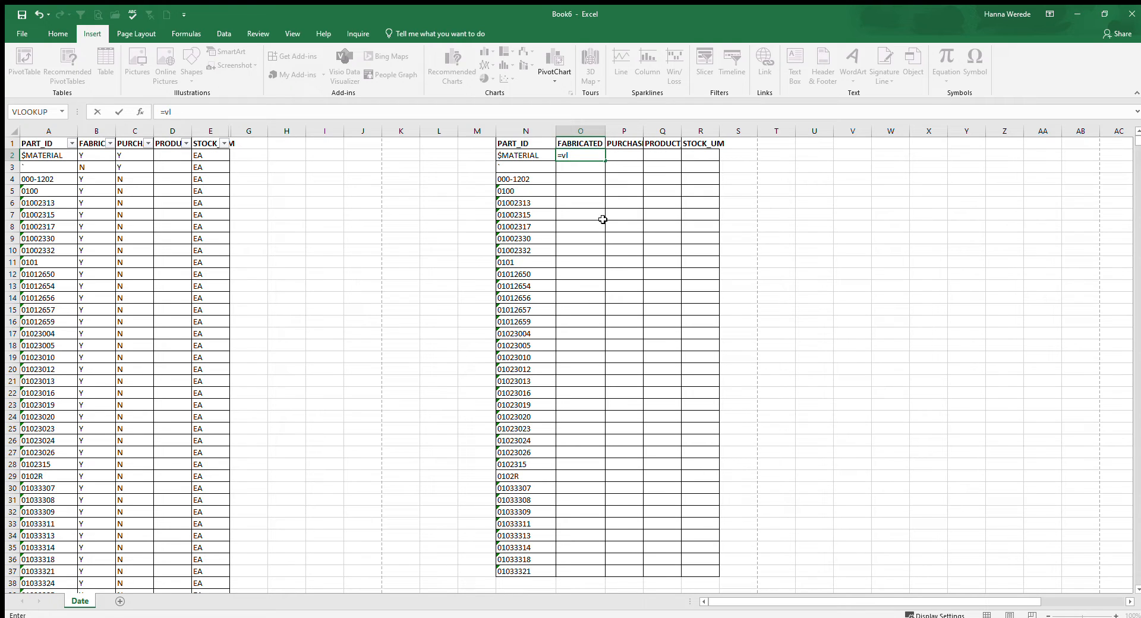
text(l)
key(Tab)
click(524, 155)
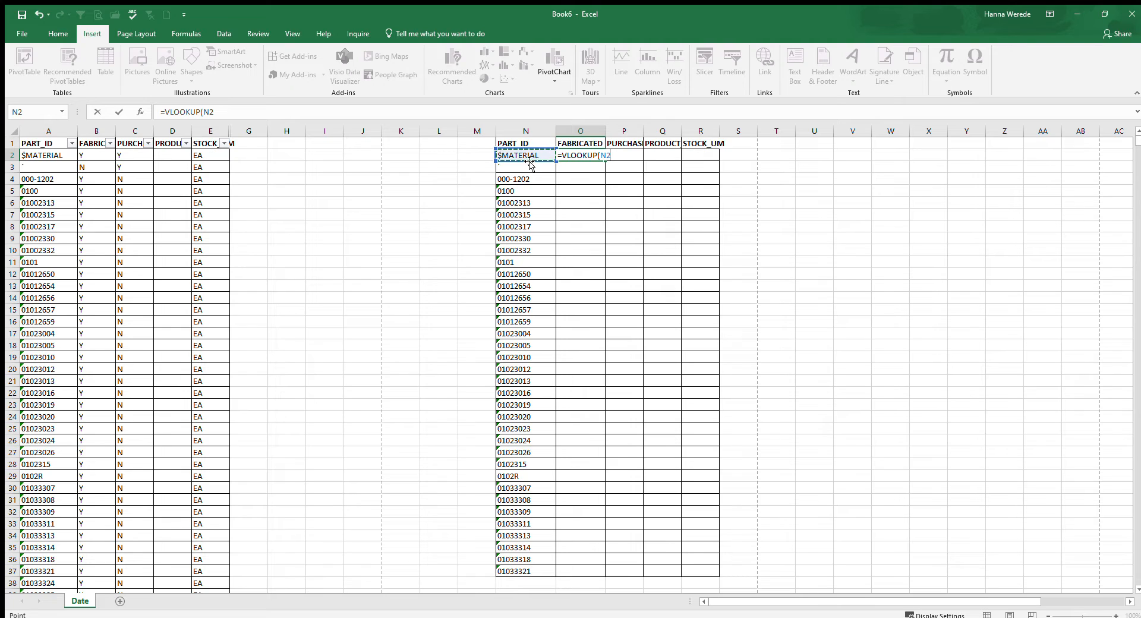
text(,)
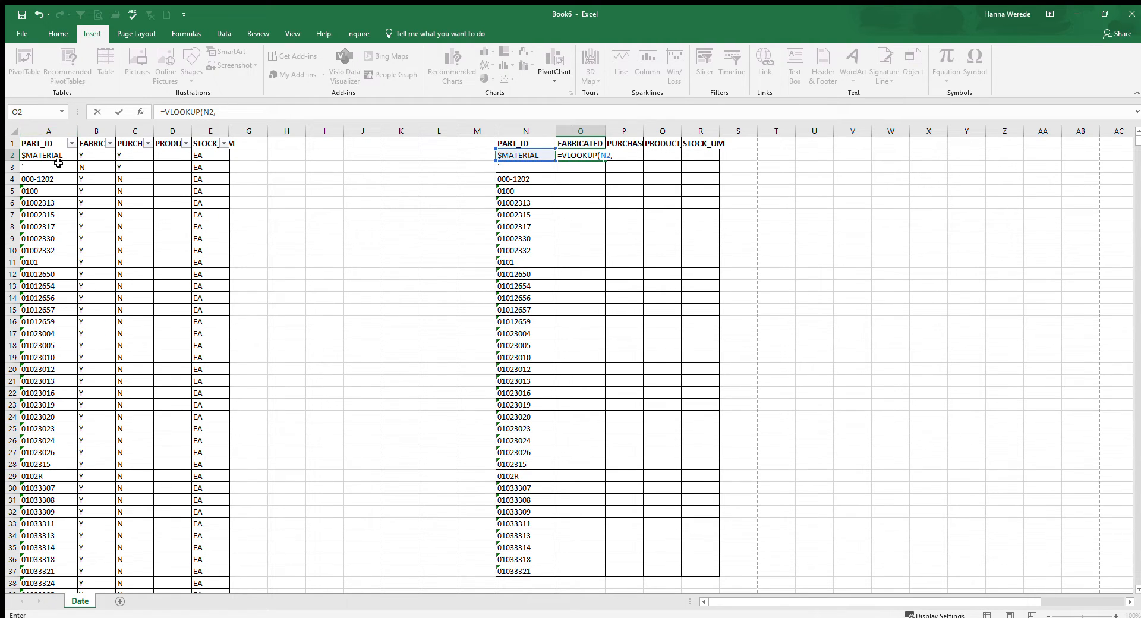
drag(59, 136, 209, 130)
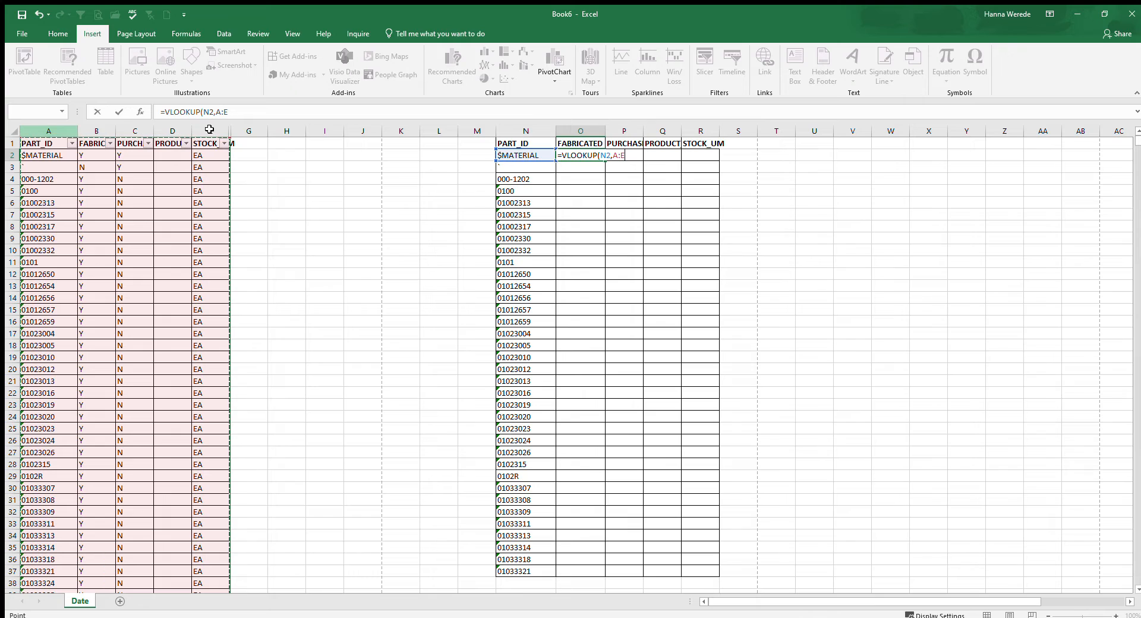
drag(209, 129, 210, 130)
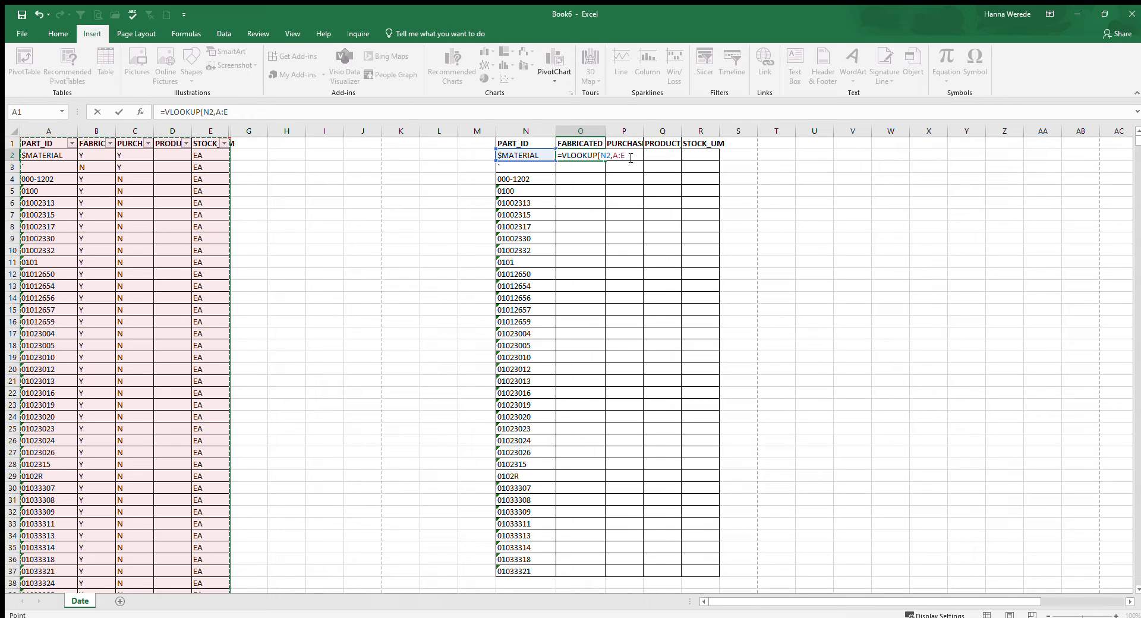
text(,2,0)
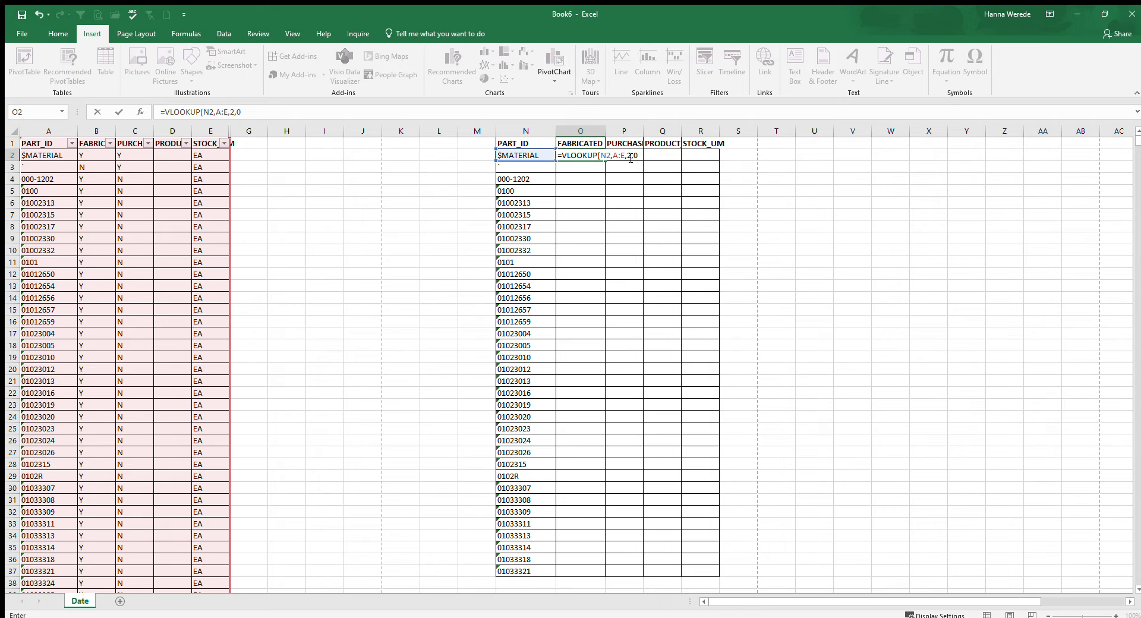
key(Return)
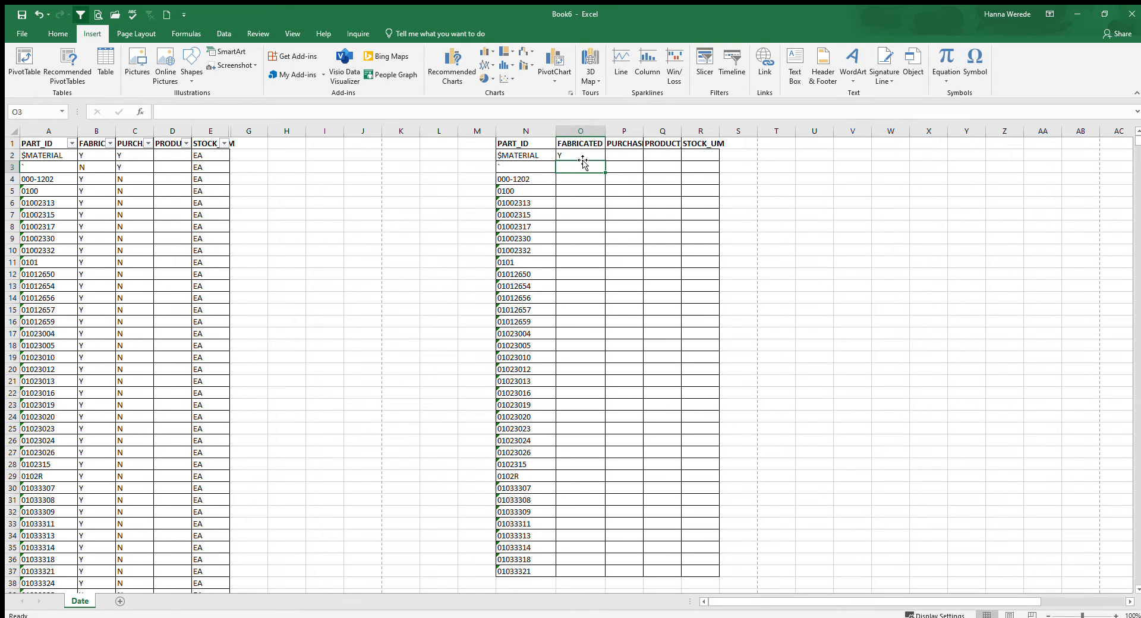
click(588, 157)
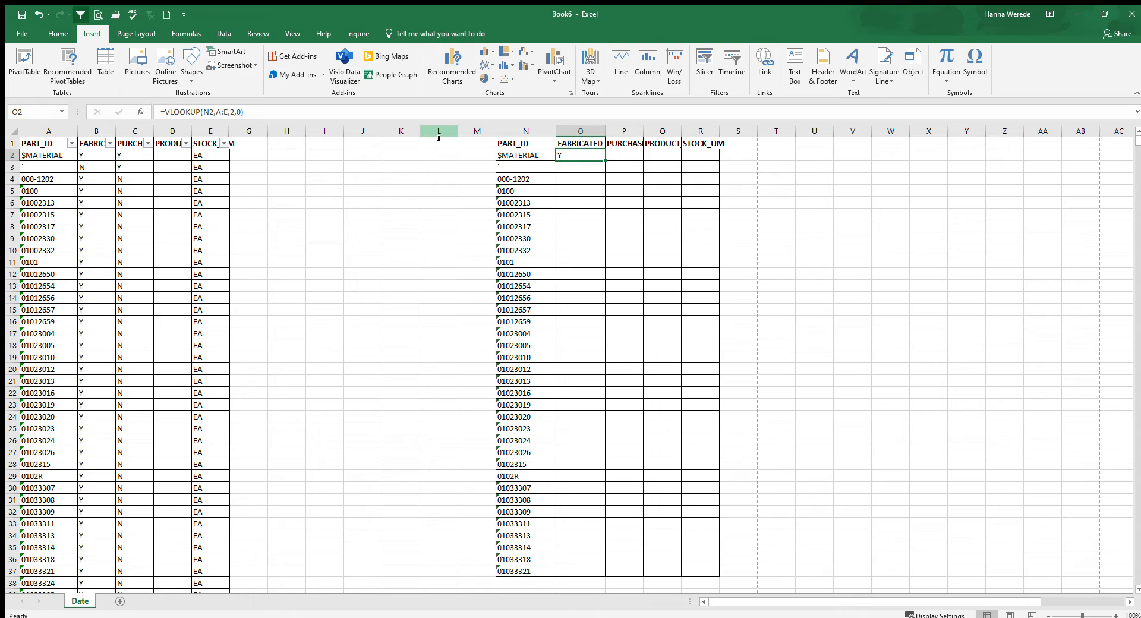
click(625, 157)
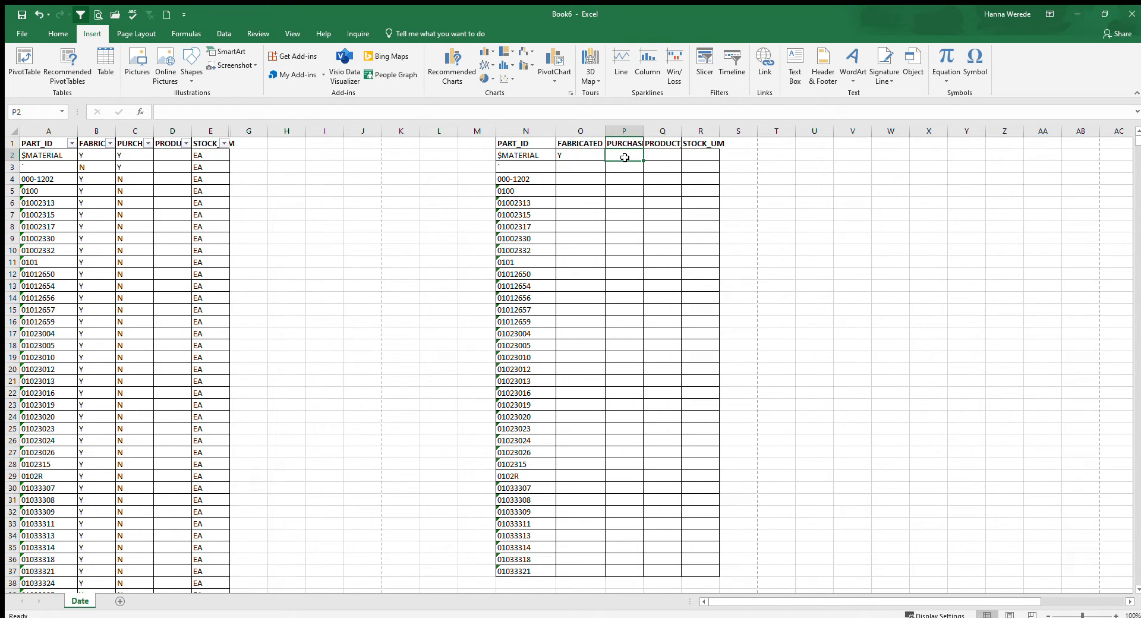
click(567, 157)
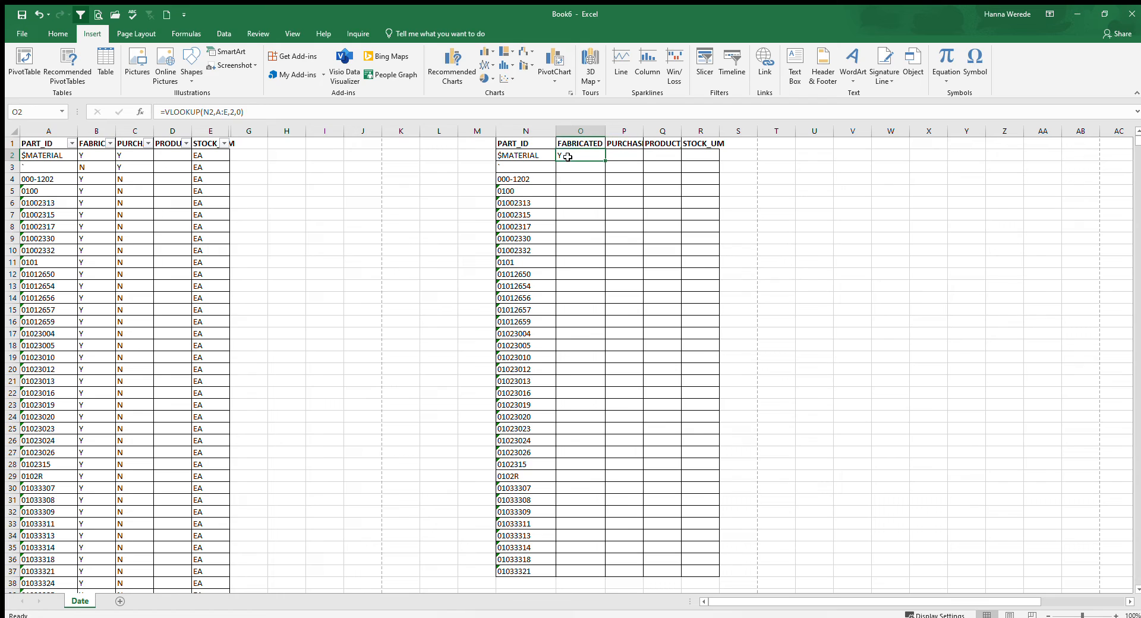
Step: Enter =VLOOKUP(N2,A:E,3,0) in cell P2 to look up the part's value from the third source column
click(621, 156)
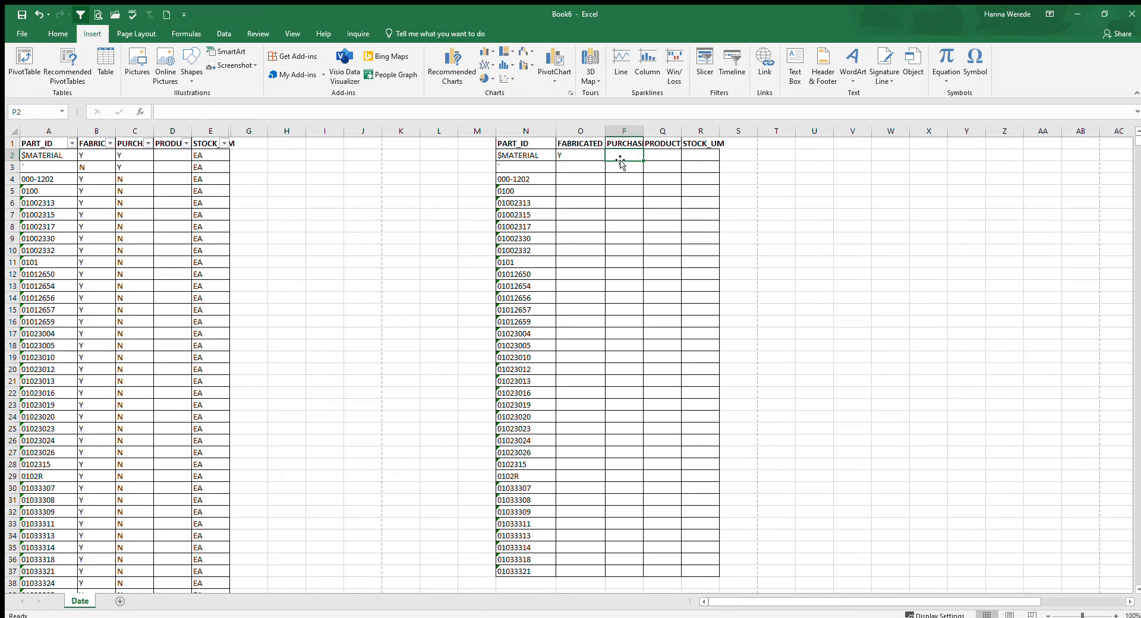
text(=)
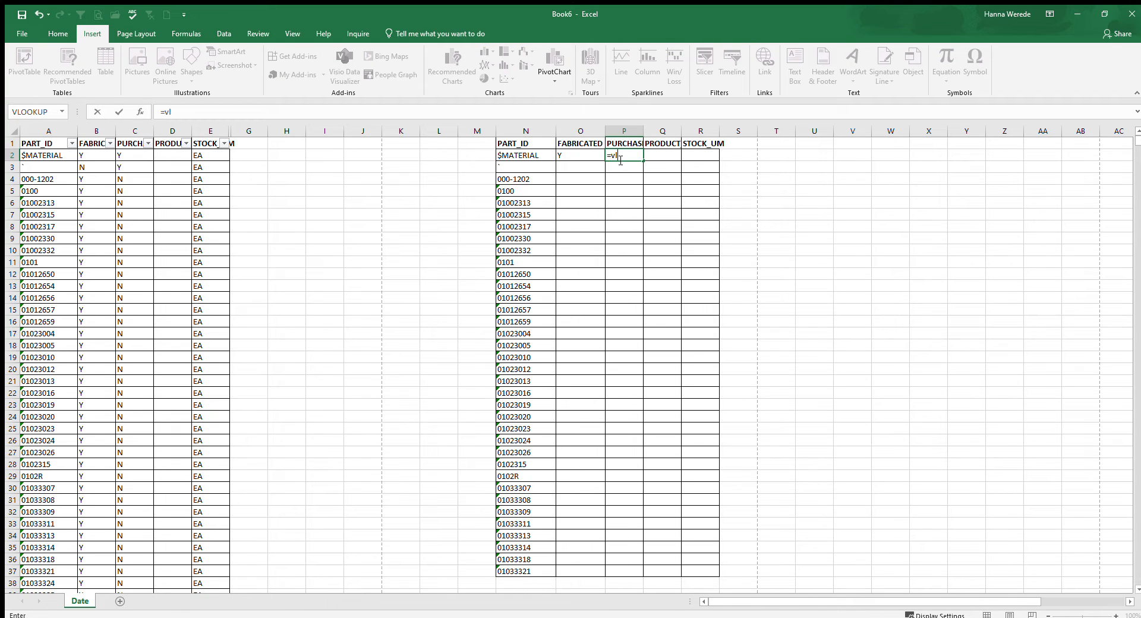
text(vl)
key(Tab)
click(526, 155)
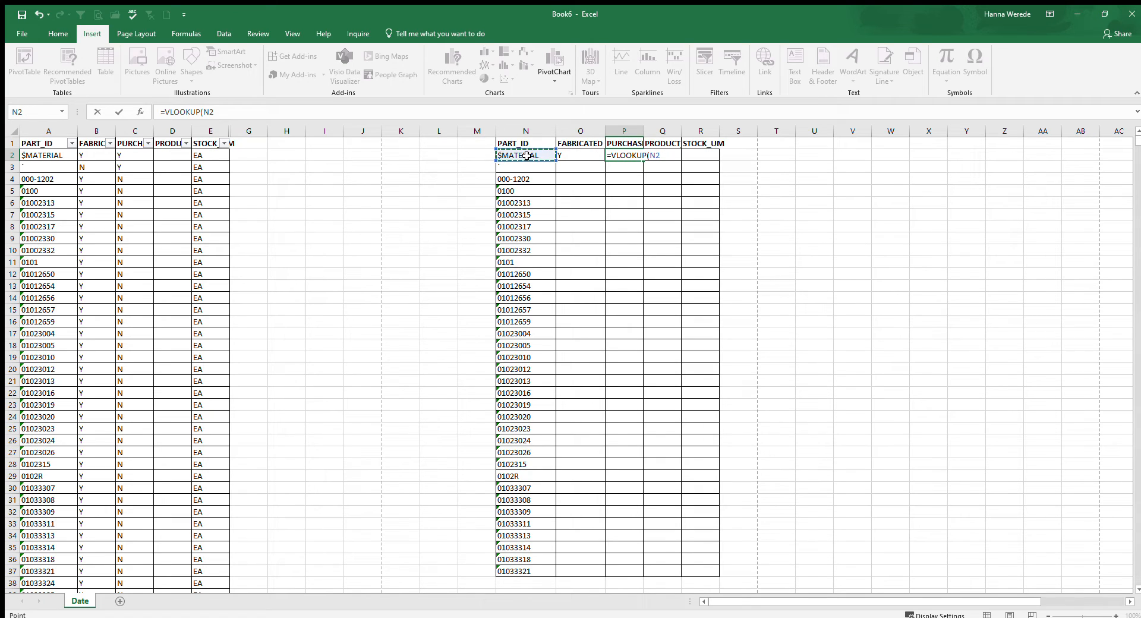
text(,)
drag(50, 131, 218, 128)
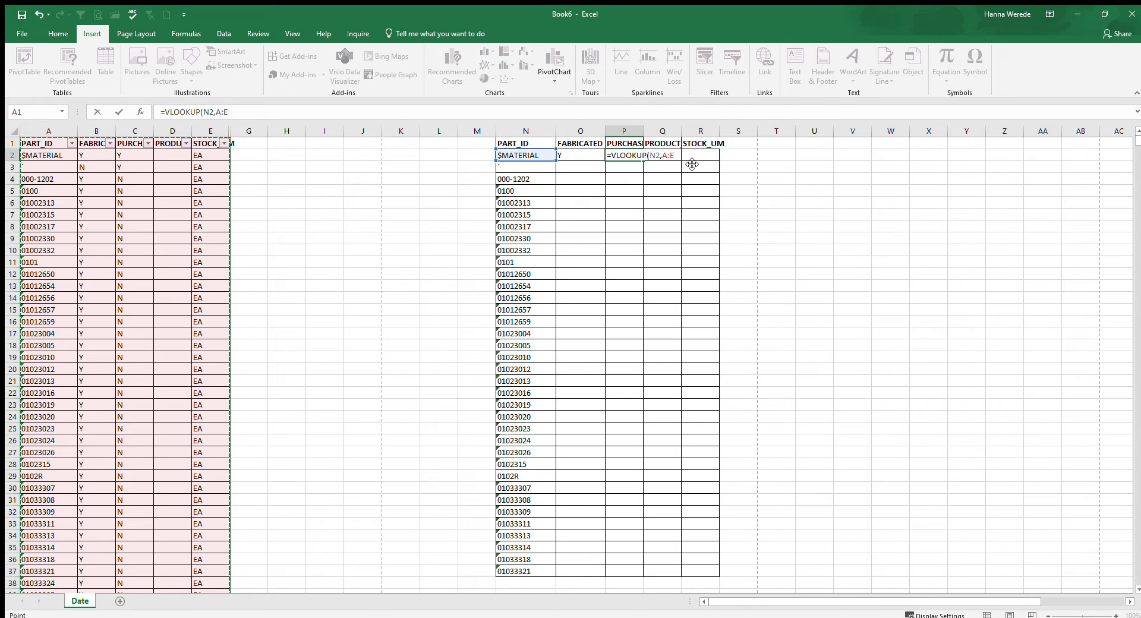
text(,3,0)
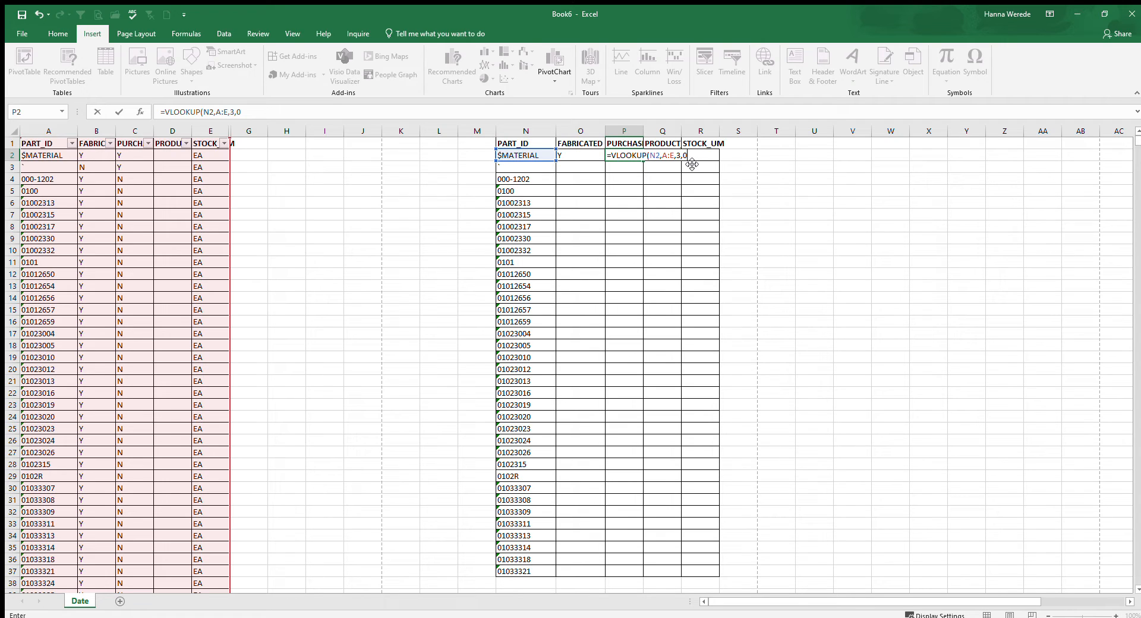
key(Return)
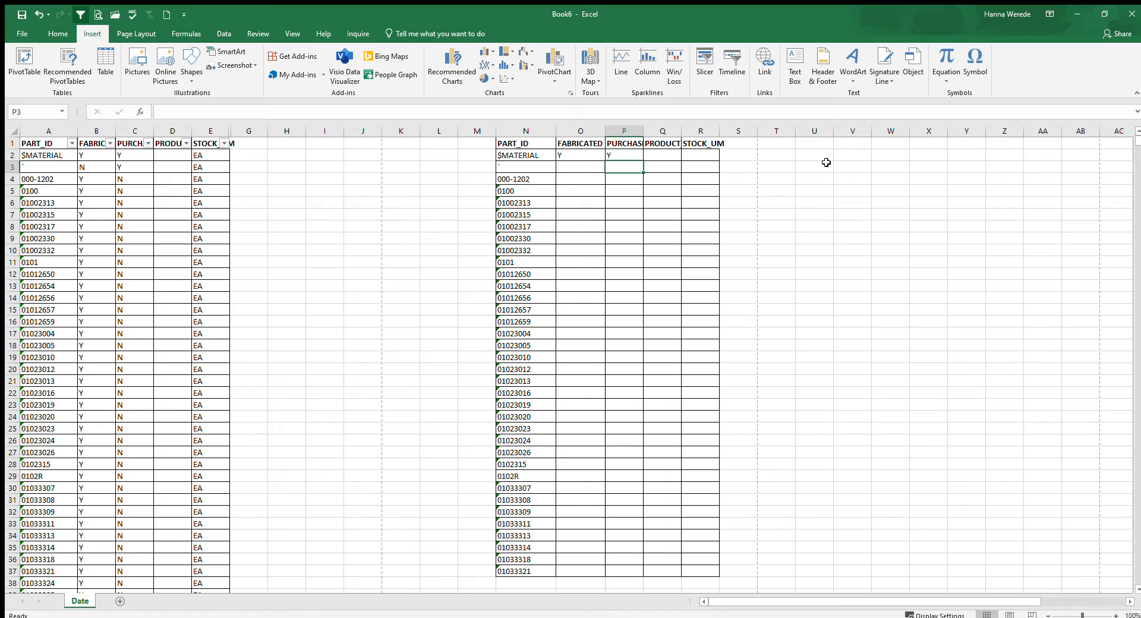
Step: Lock the column references in P2's formula so it reads =VLOOKUP($N2,$A:$E,3,0)
click(616, 154)
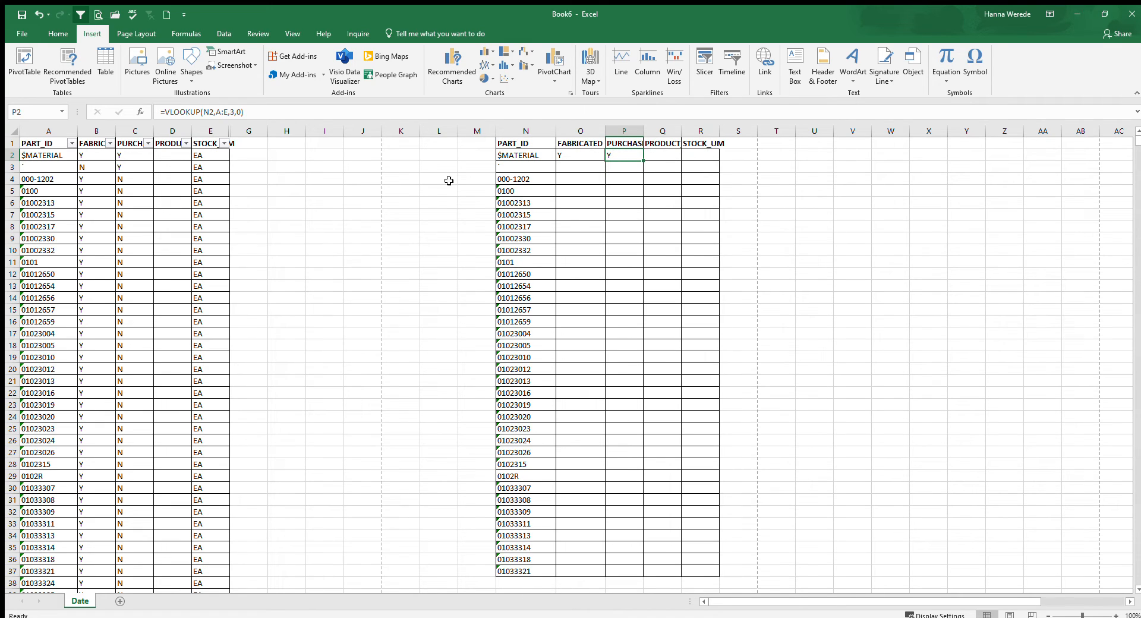
click(205, 113)
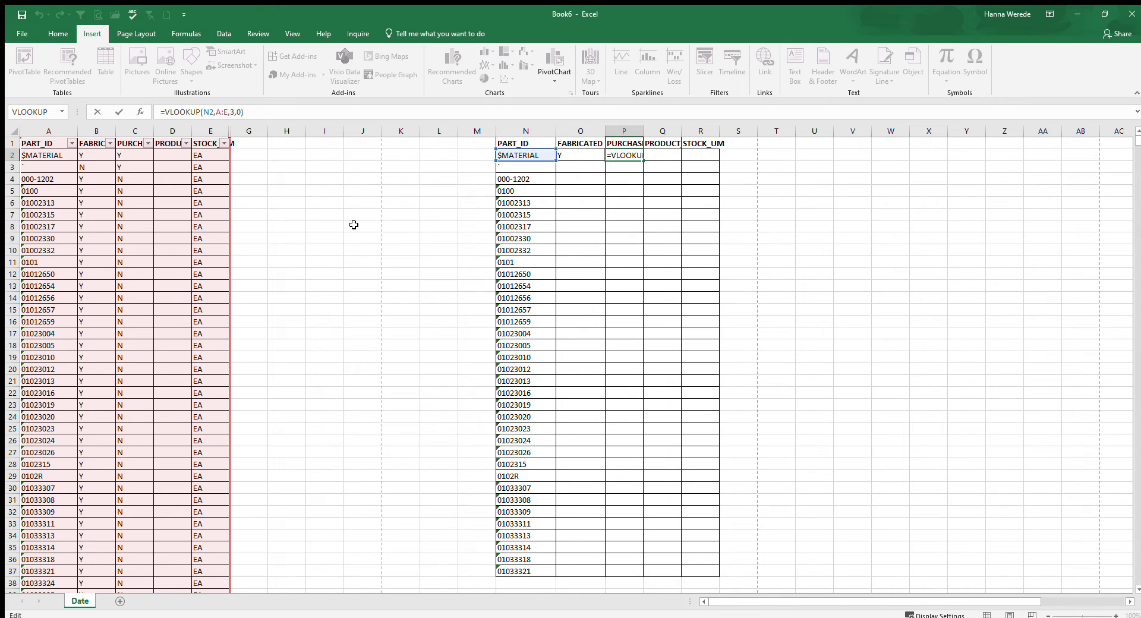
key(Right)
key(Right)
text($)
click(203, 112)
text($)
key(Right)
key(Right)
text($)
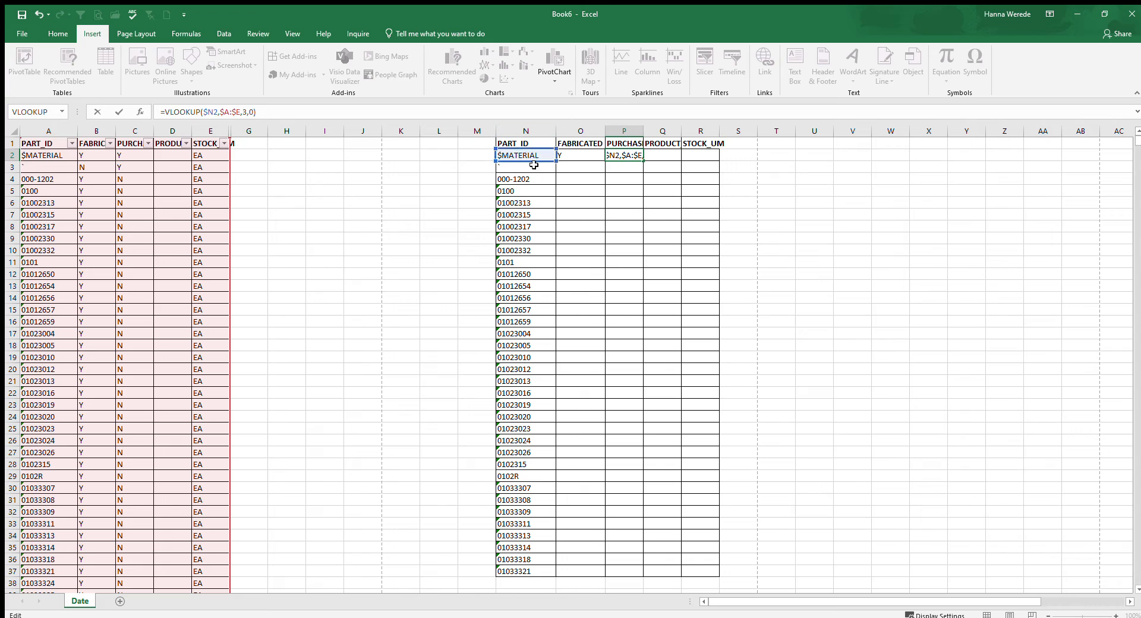
key(Return)
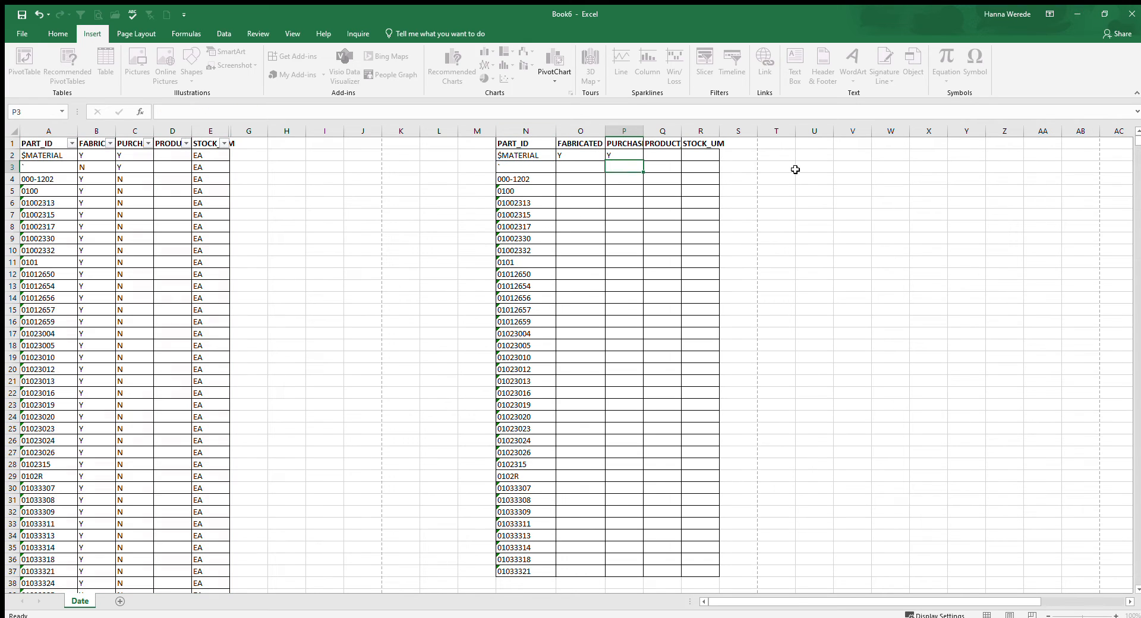
Step: Fill P2's lookup formula across to R2 and set the column index in Q2's formula to 4
click(618, 155)
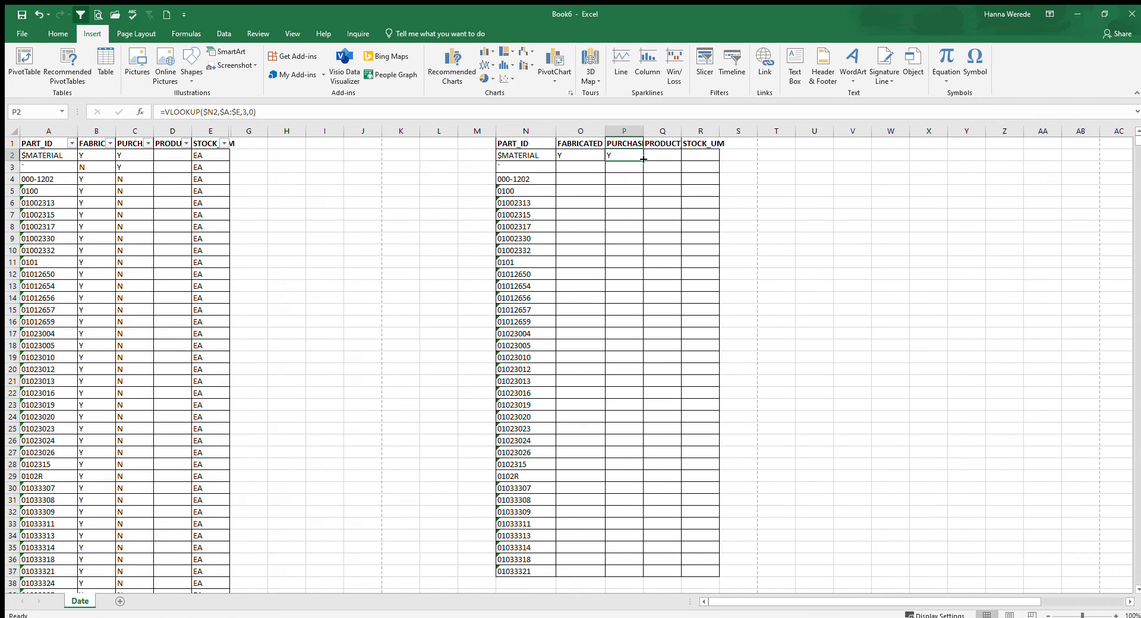
drag(643, 160, 686, 169)
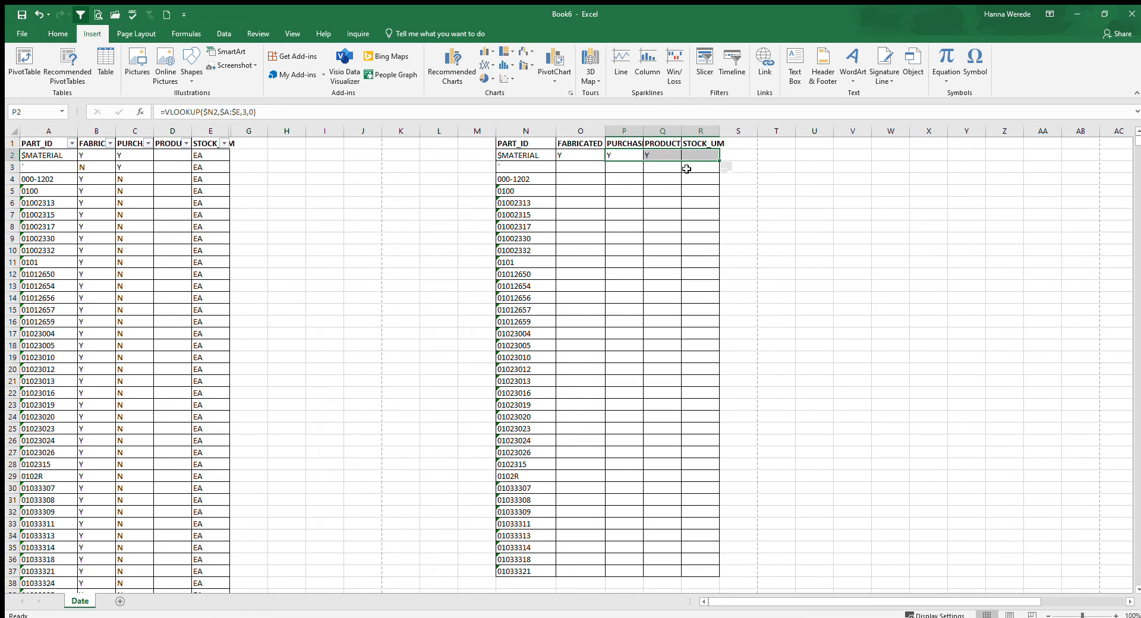
click(669, 154)
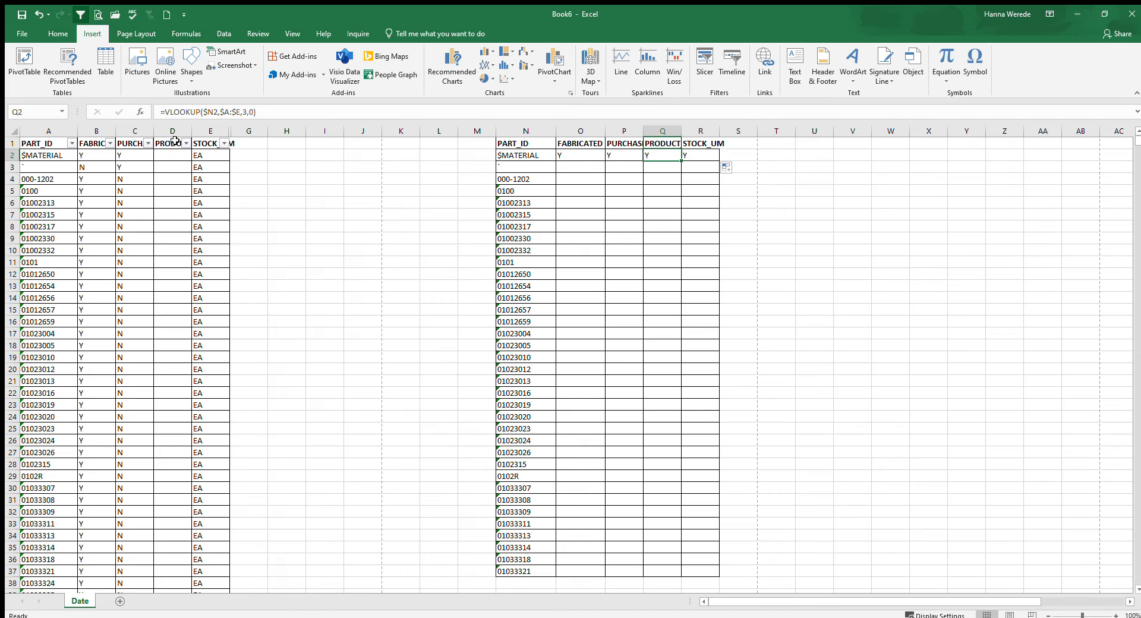
click(243, 116)
key(BackSpace)
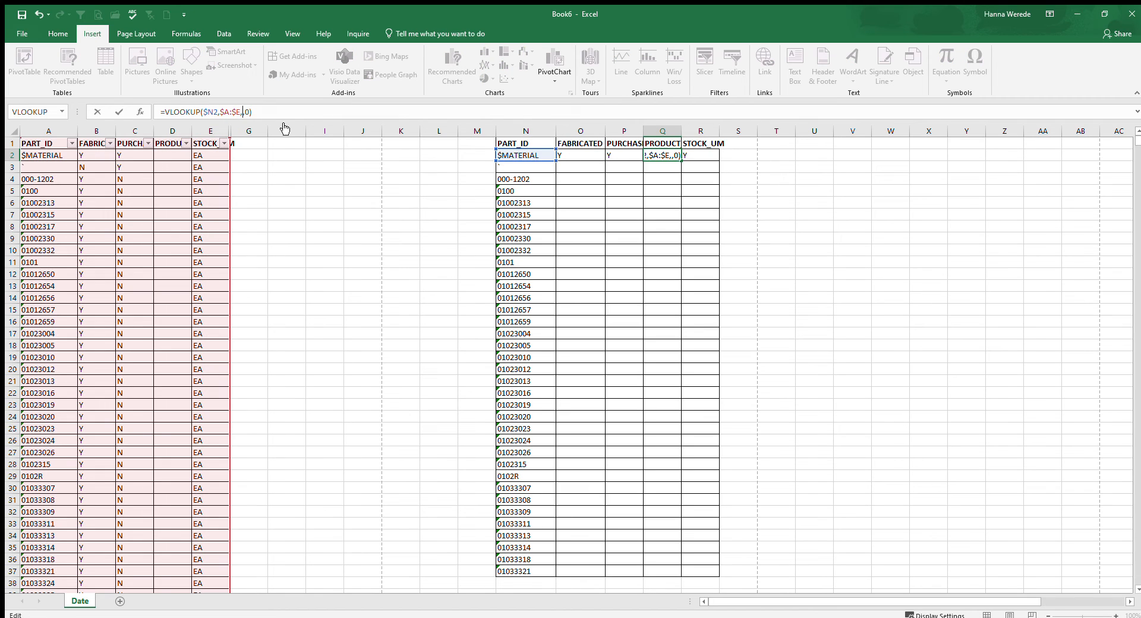
text(4)
key(Return)
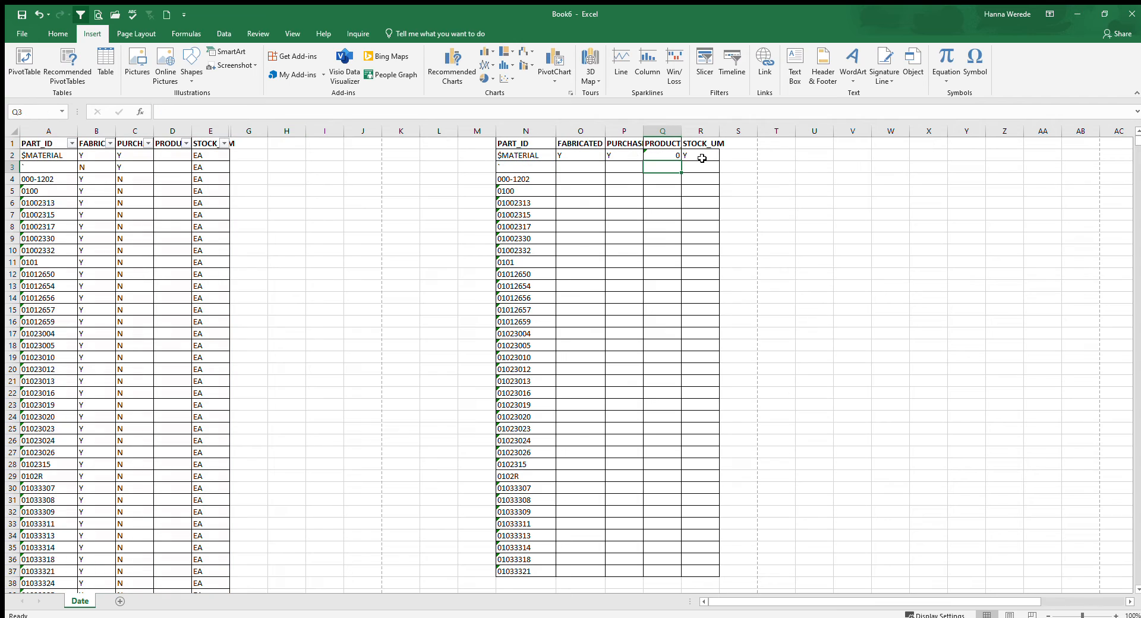
Step: Change the column index in R2's formula to 5 so it reads =VLOOKUP($N2,$A:$E,5,0)
click(701, 158)
double_click(246, 113)
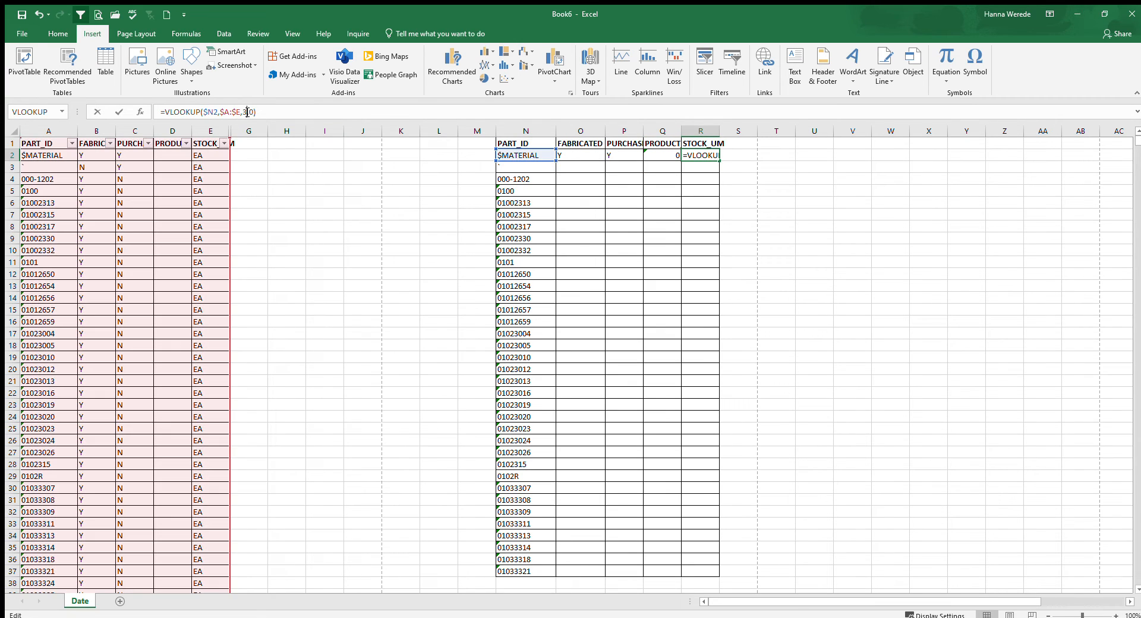
text(5)
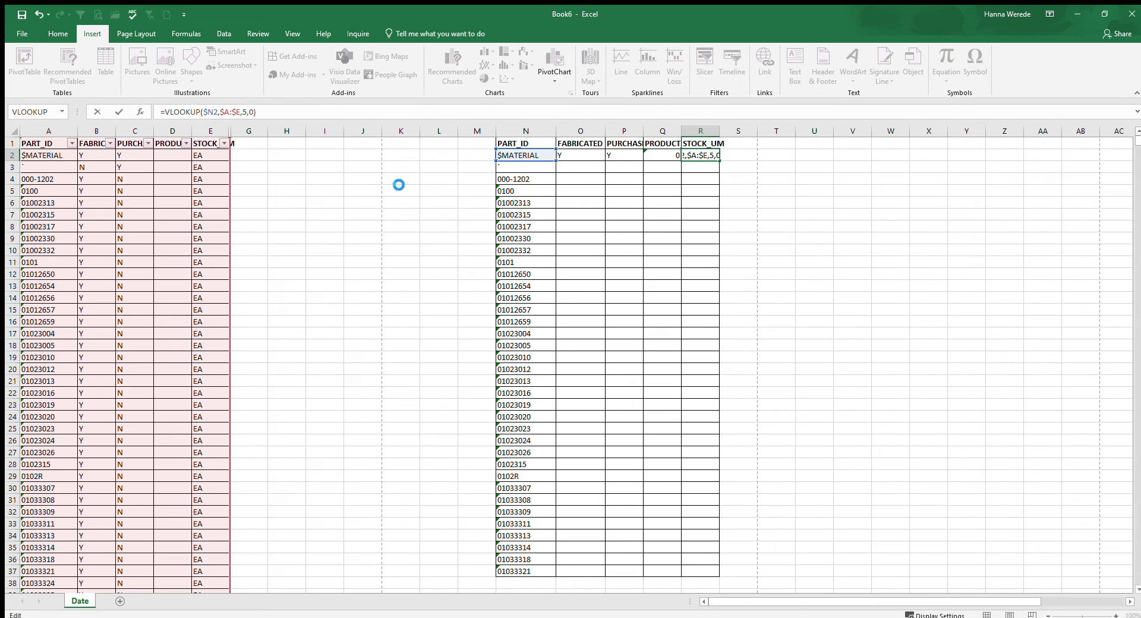
key(Return)
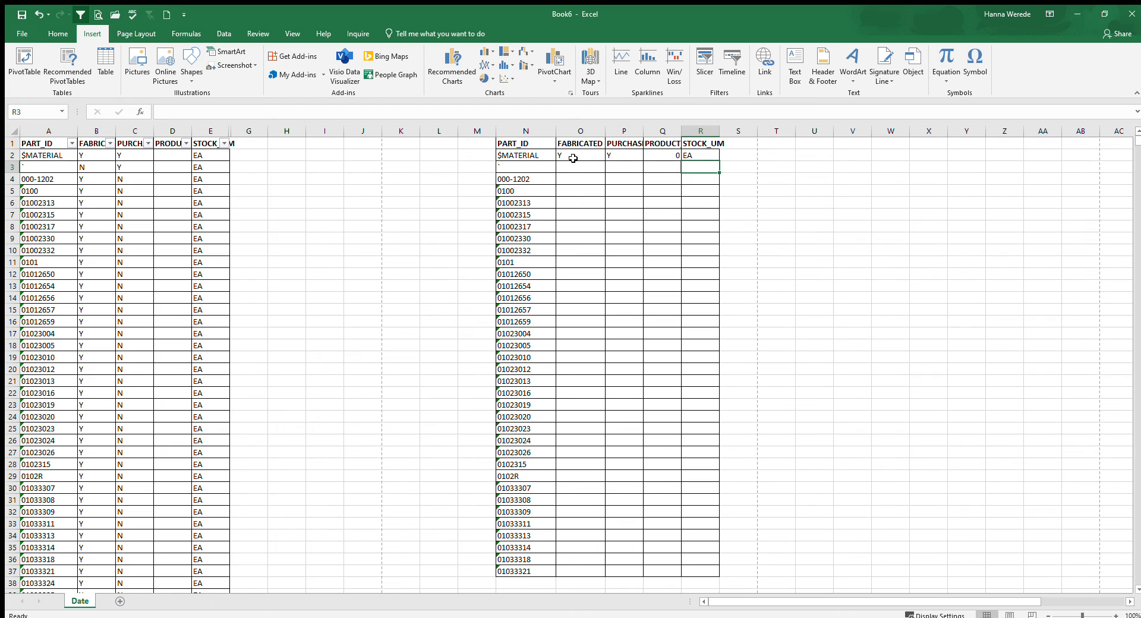
Step: Fill the lookup formulas in O2:R2 down to row 37 of the copied table
drag(594, 155, 689, 153)
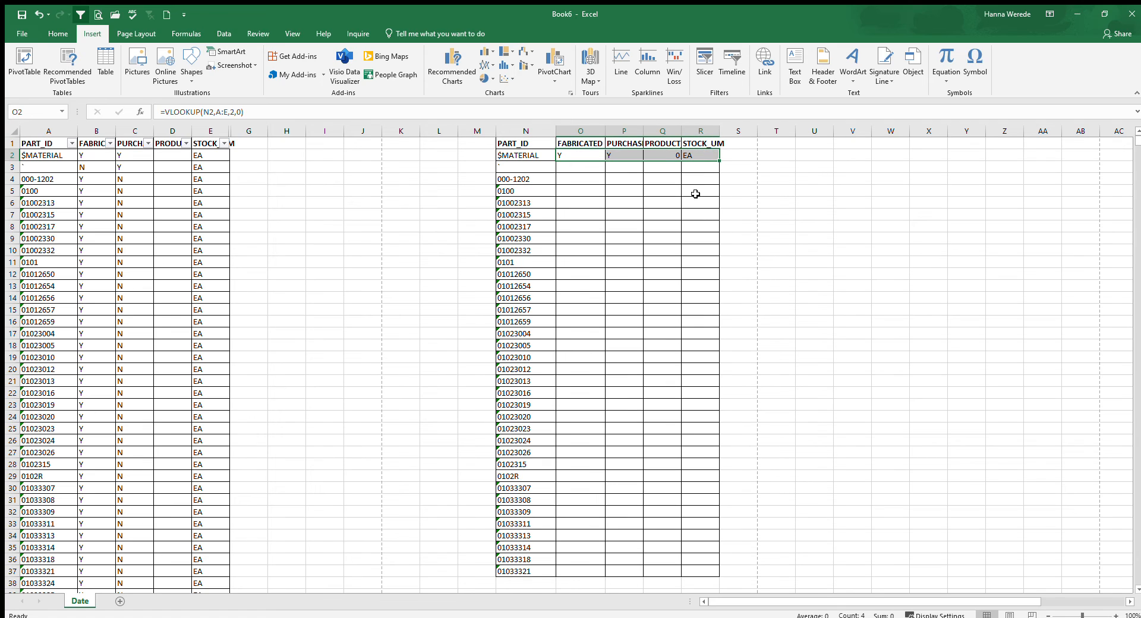
double_click(720, 159)
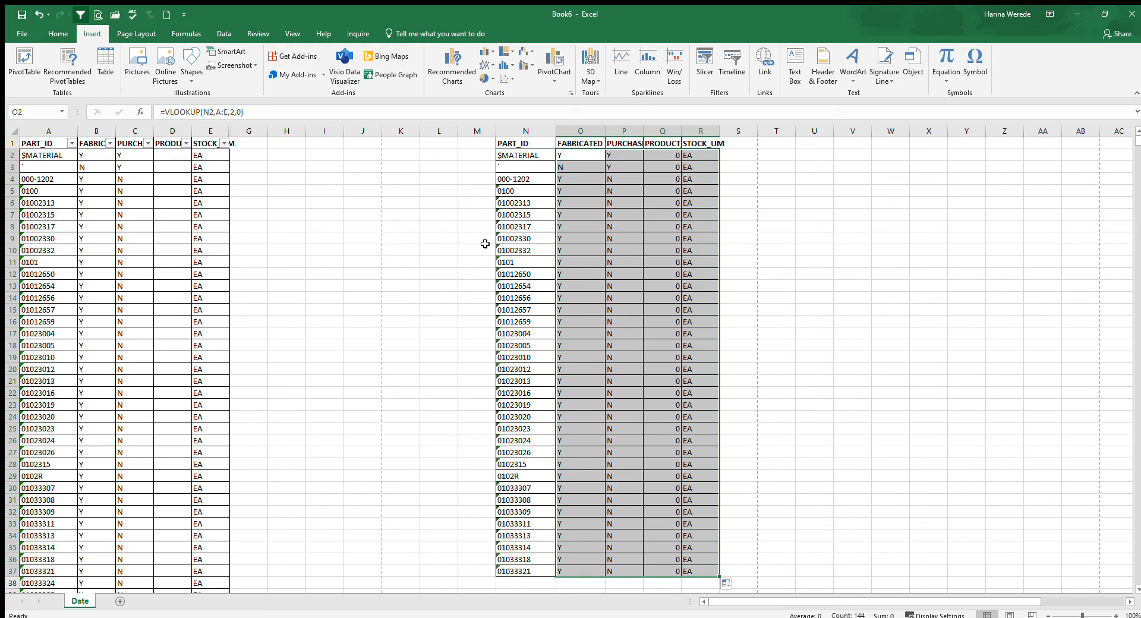
click(62, 255)
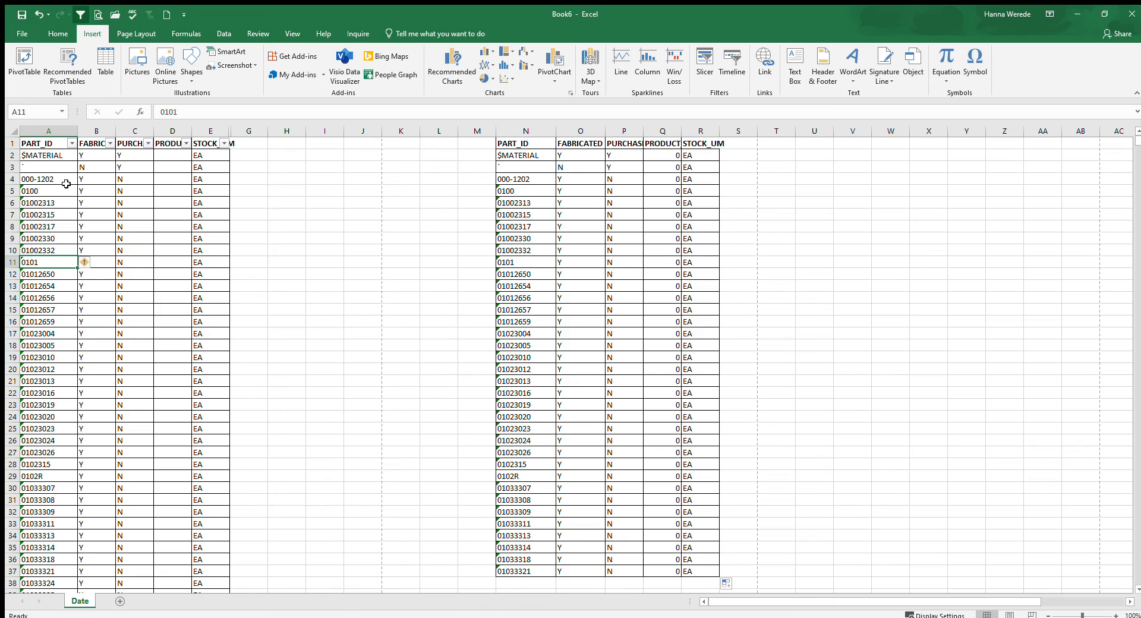
Step: Copy the source part IDs in A168:A201 and paste them below the copied table's PART_ID column, starting at N38
click(56, 132)
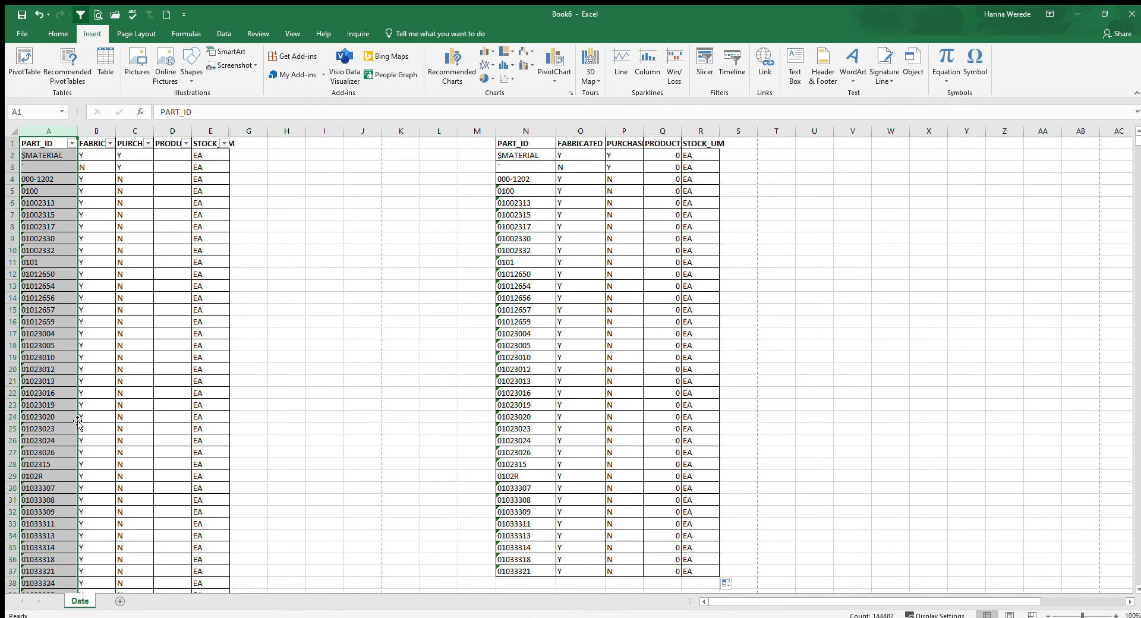
scroll(78, 420, down, 20)
scroll(73, 439, down, 20)
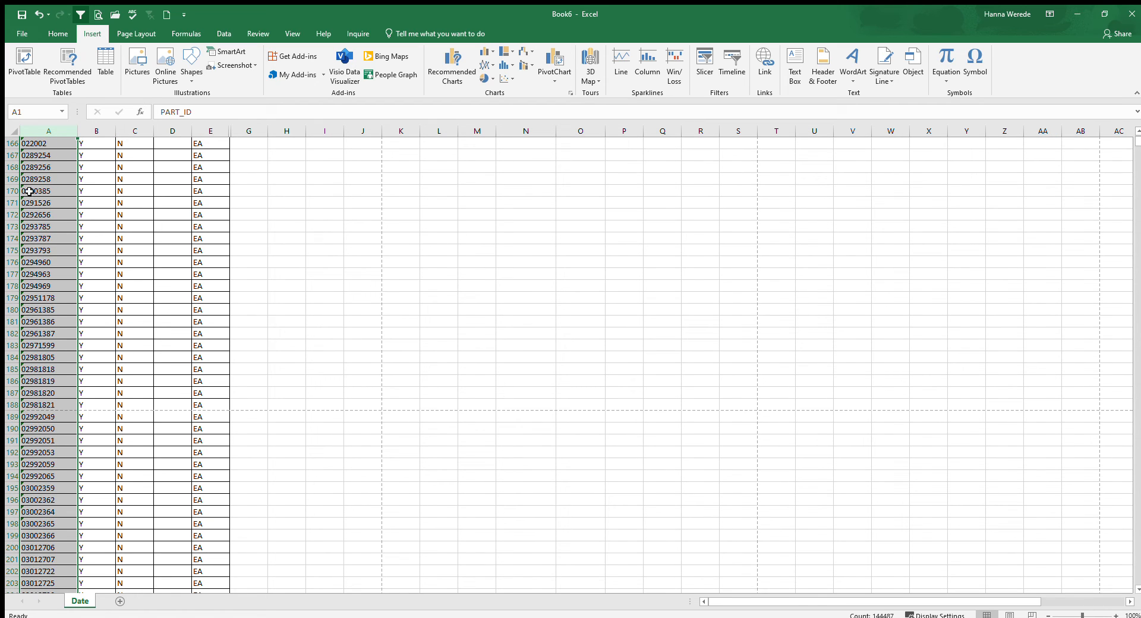
drag(43, 172, 61, 553)
key(ctrl+c)
scroll(63, 556, up, 11)
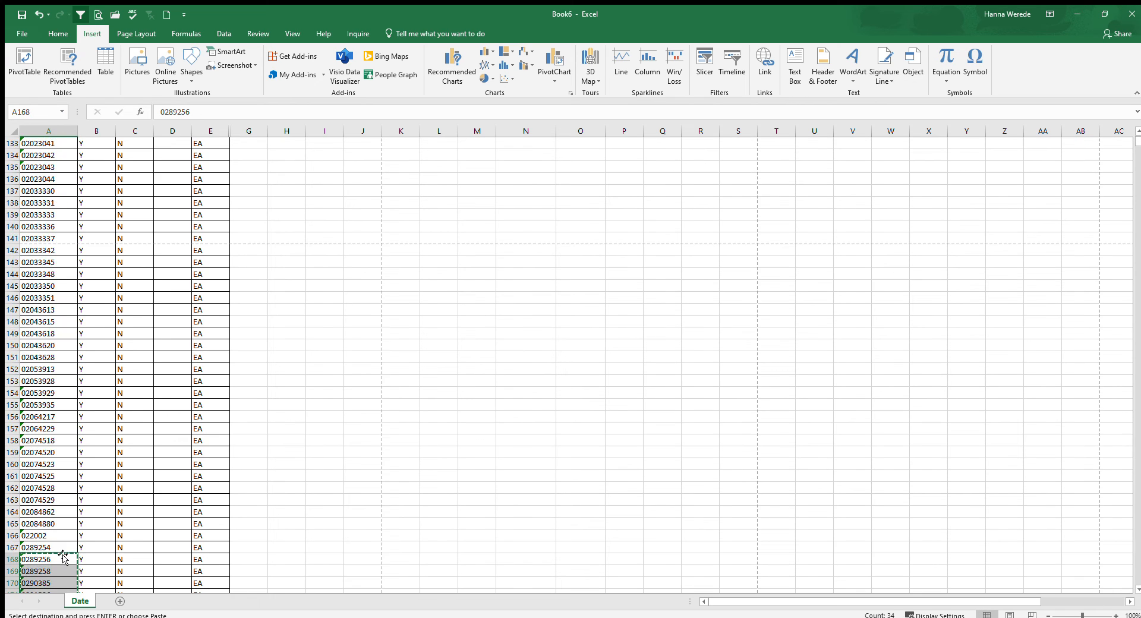
scroll(63, 555, up, 20)
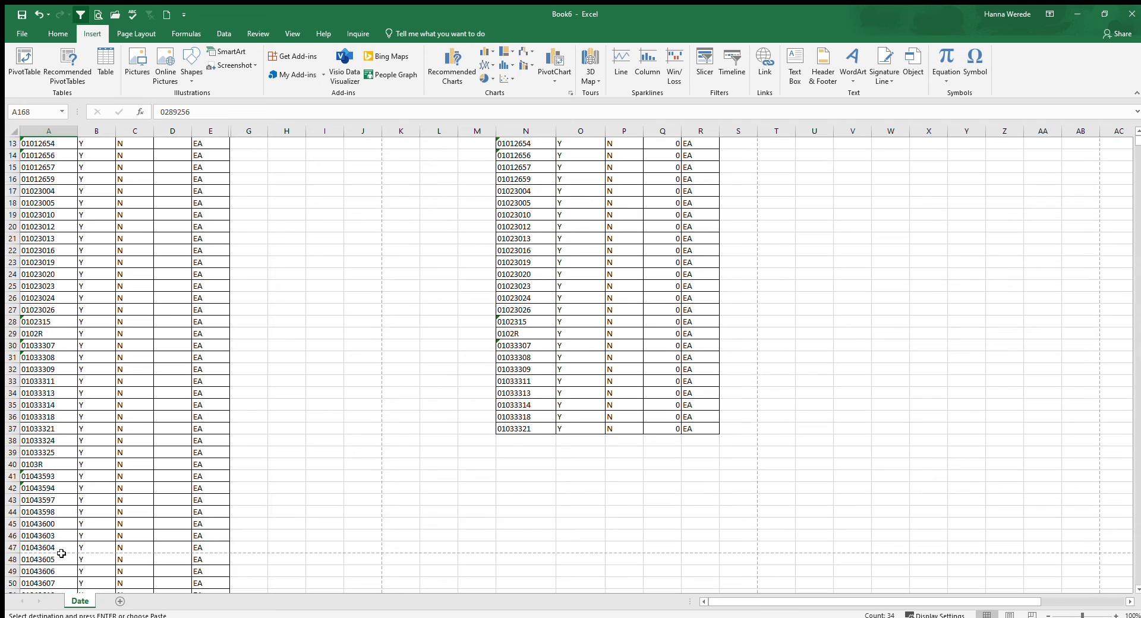
scroll(517, 438, down, 1)
click(518, 403)
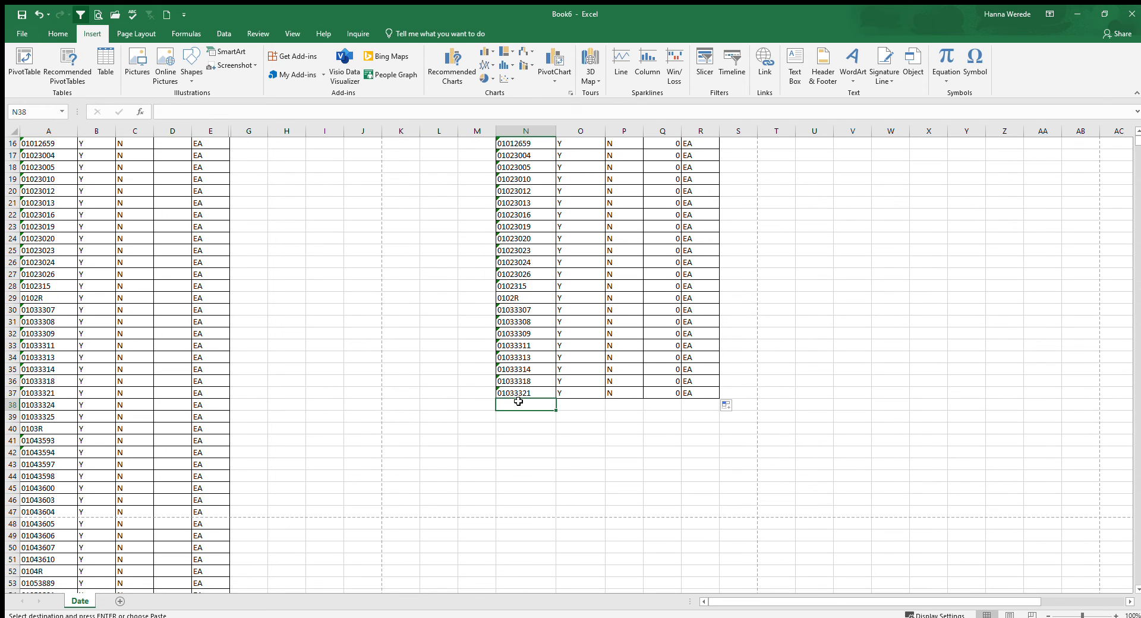
key(ctrl+v)
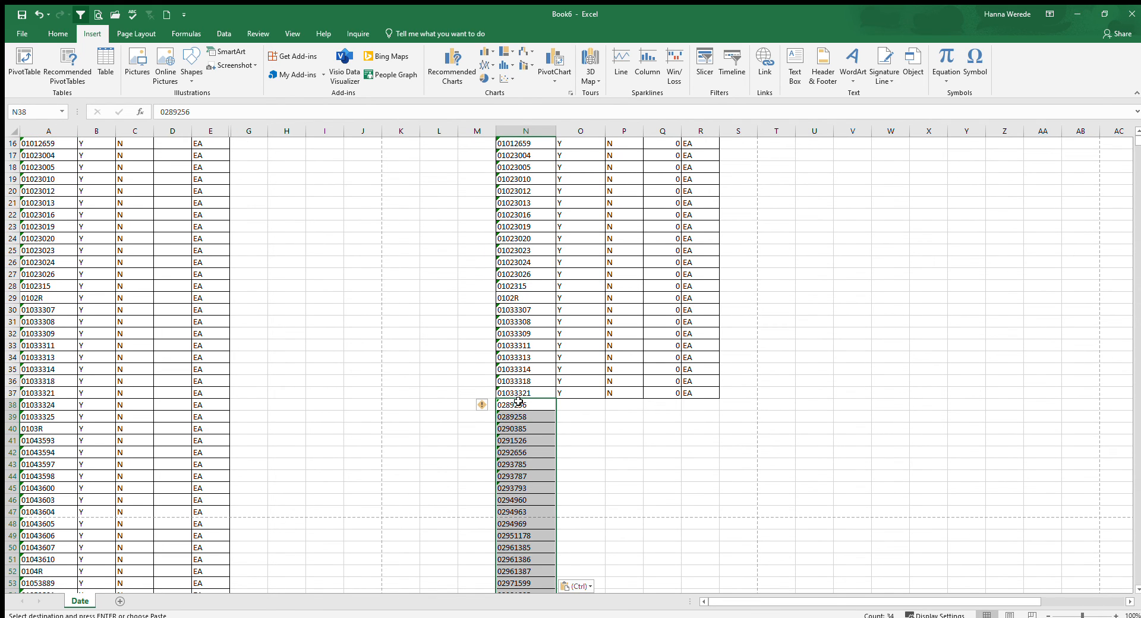
Step: Fill the lookup formulas in O37:R37 down to row 71 for the added part IDs and look over the filled rows
scroll(584, 399, down, 2)
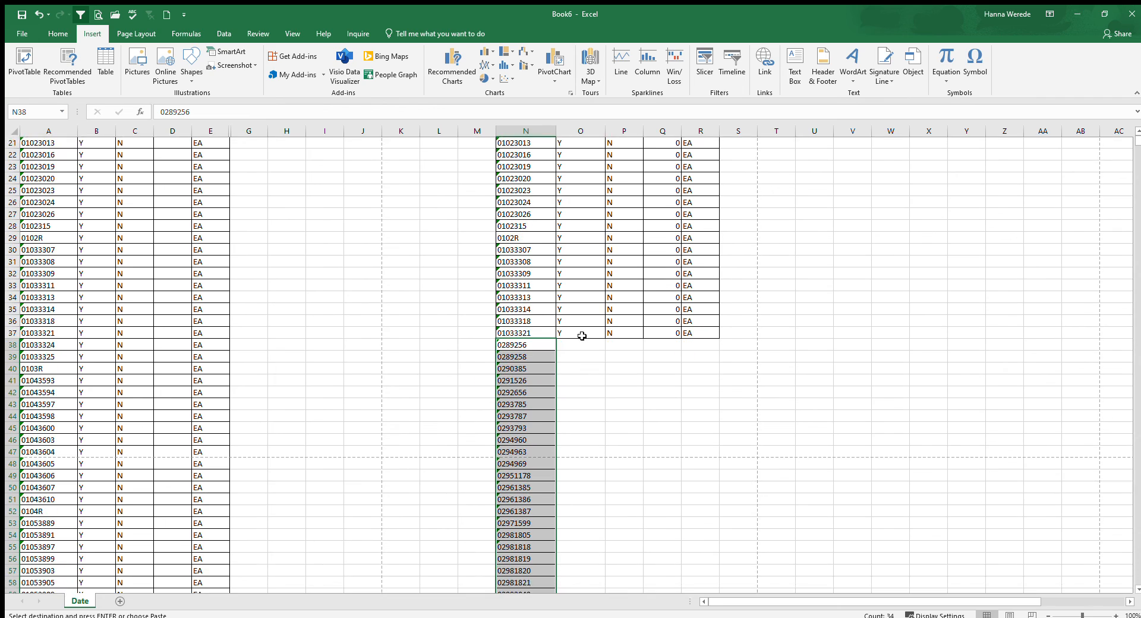
click(581, 321)
drag(601, 321, 722, 324)
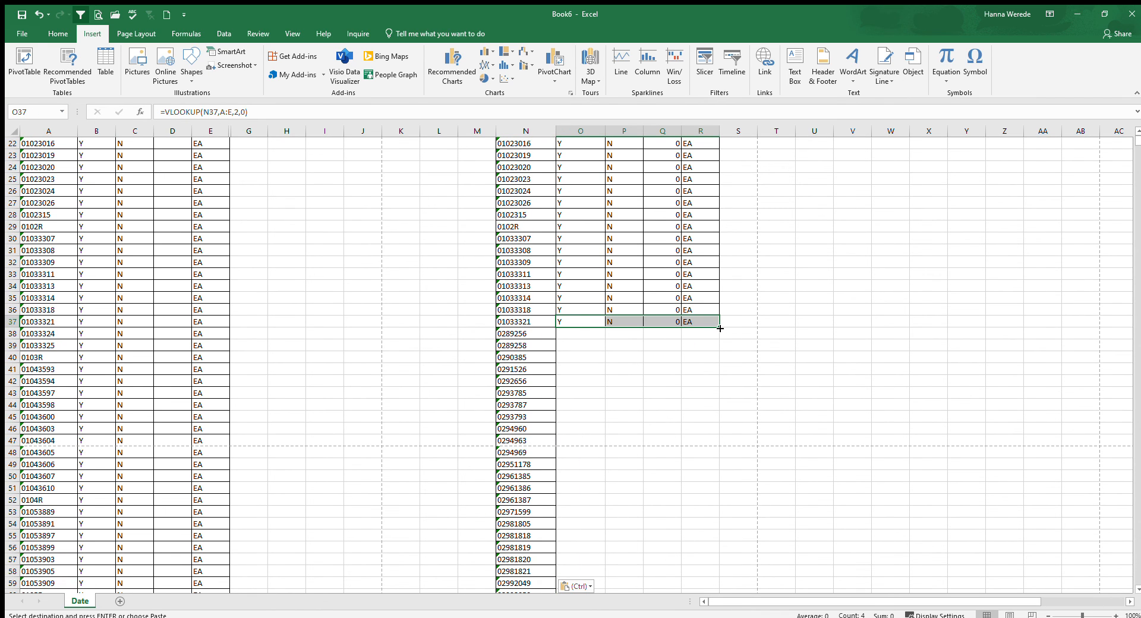
double_click(720, 328)
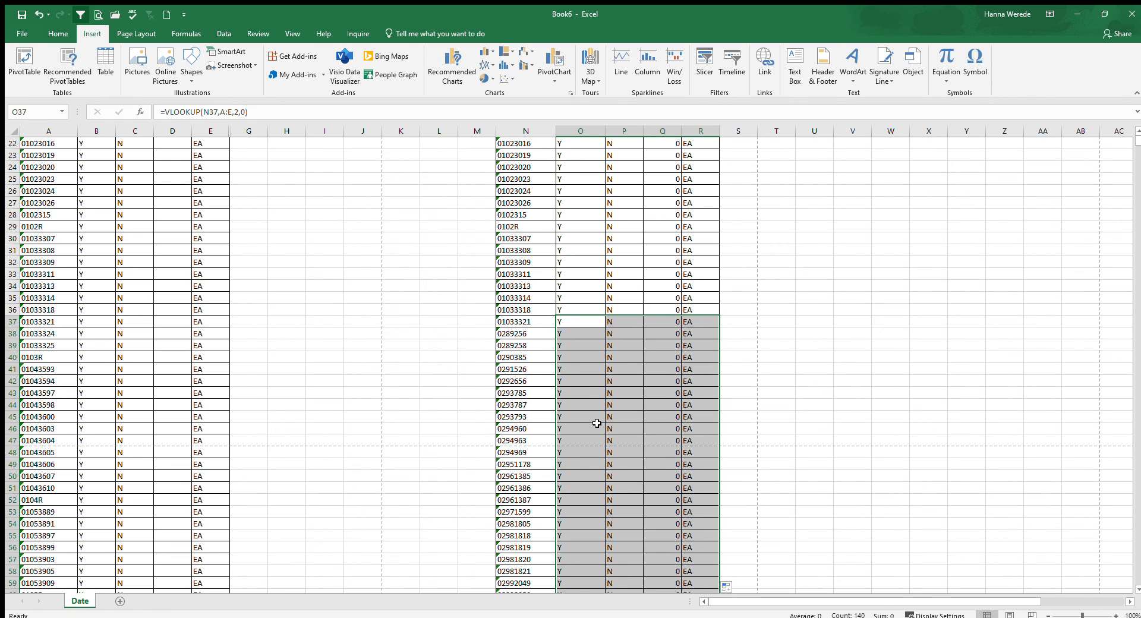
scroll(597, 423, down, 3)
scroll(596, 423, down, 5)
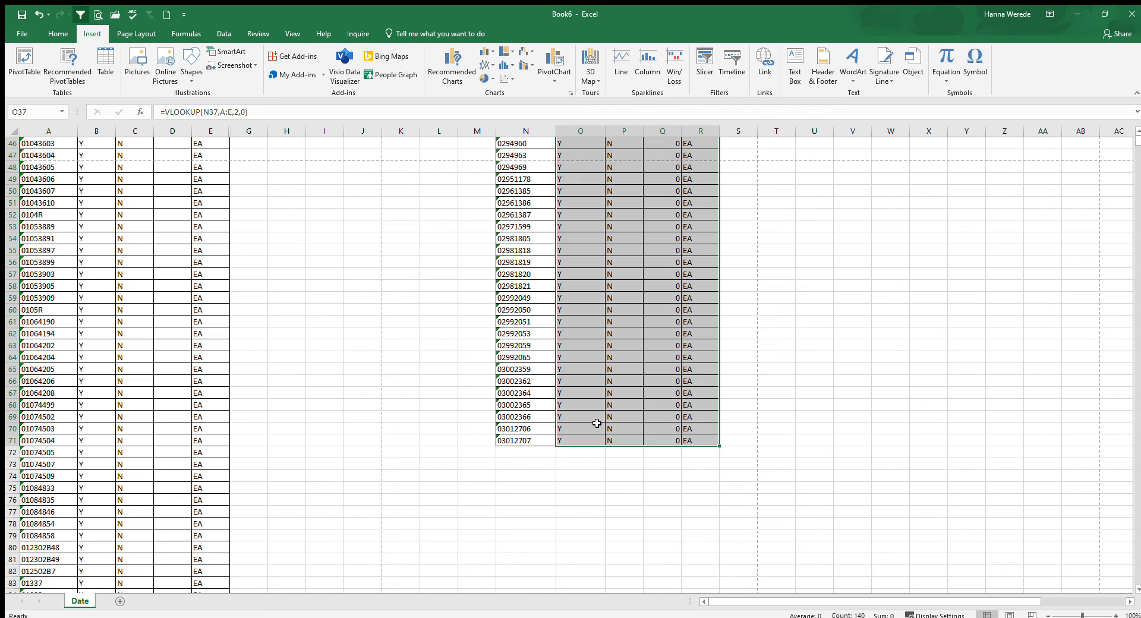
scroll(596, 423, up, 2)
scroll(597, 423, up, 13)
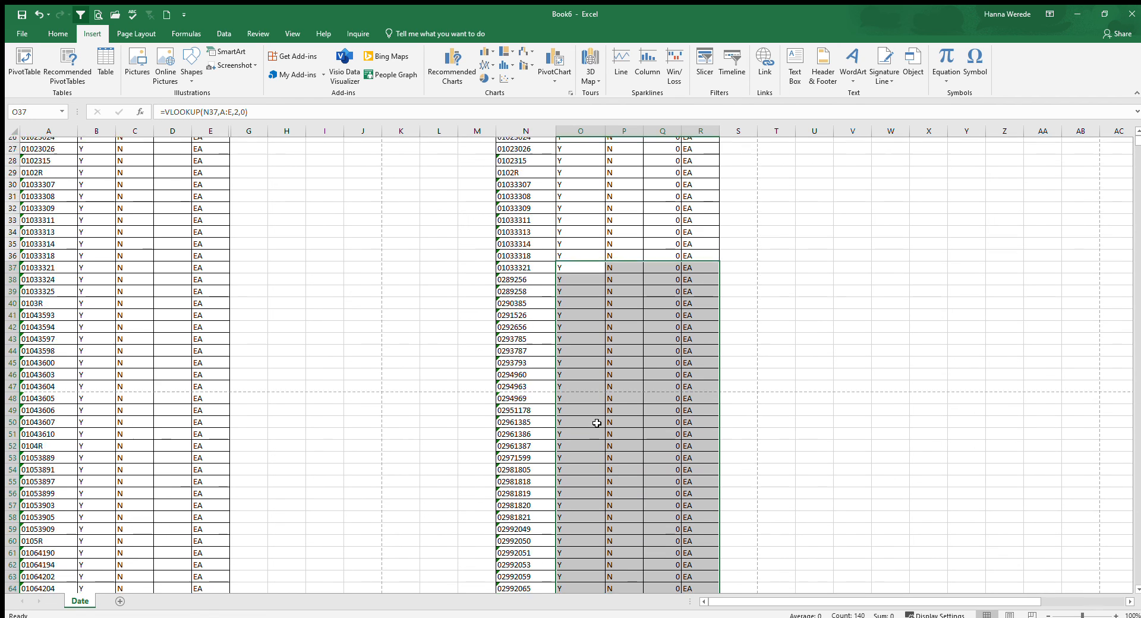